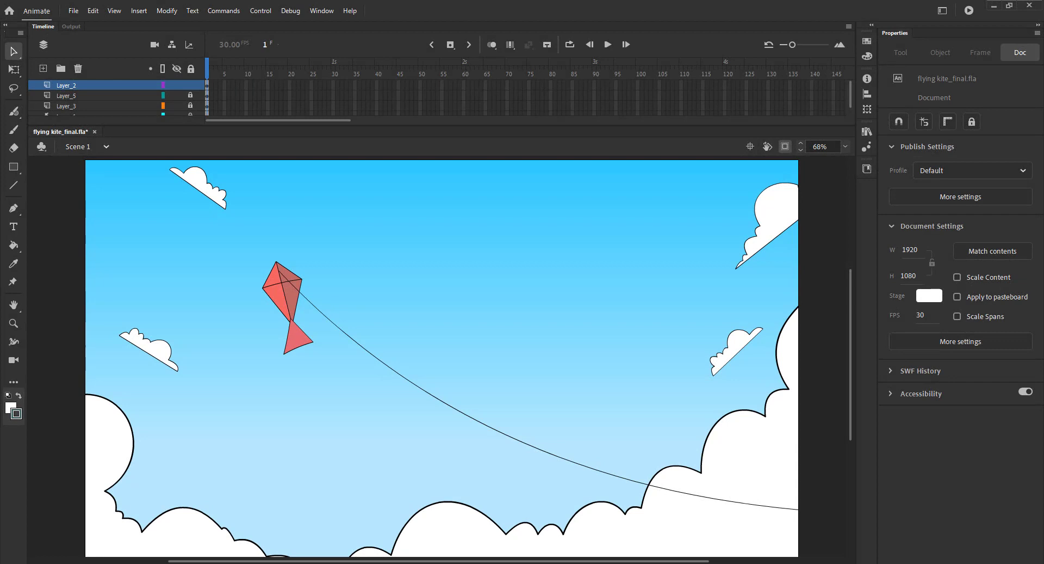
- Open the kite symbol nested inside the flying kite symbol for editing and unlock its layers
double_click(434, 361)
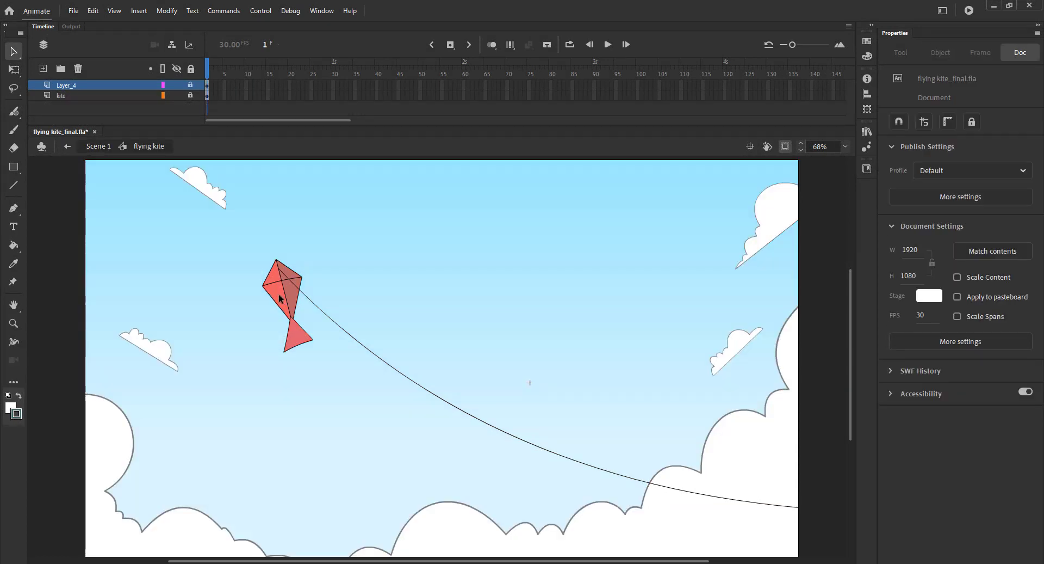
double_click(275, 277)
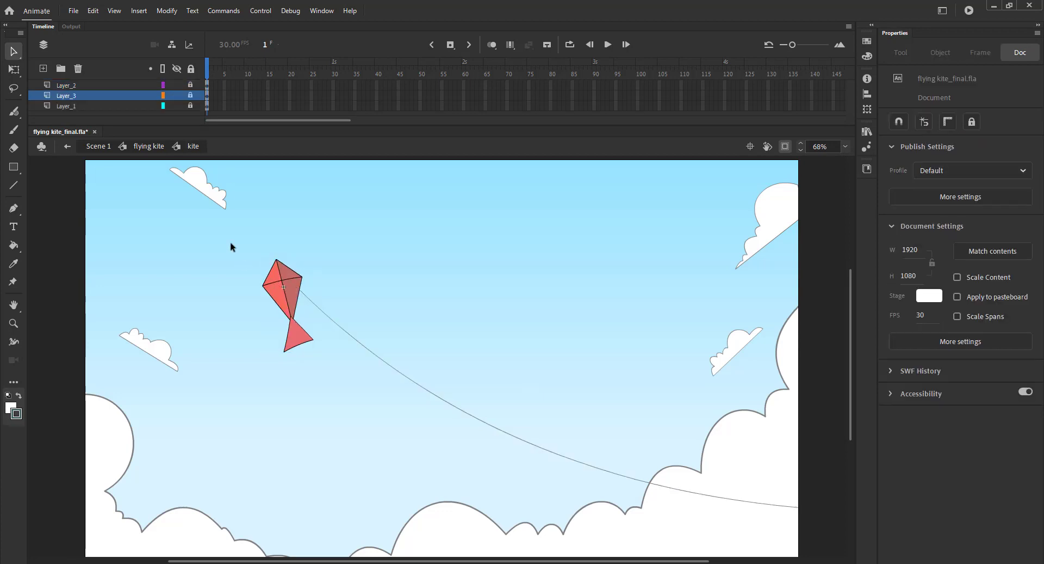
left_click(191, 69)
left_click(176, 96)
left_click(175, 97)
left_click(174, 104)
left_click(174, 102)
- Insert frames up to frame 15 on all three kite layers, keeping Layer_2 and Layer_3 unlocked
left_click_drag(269, 85, 269, 106)
key("F5")
left_click(238, 76)
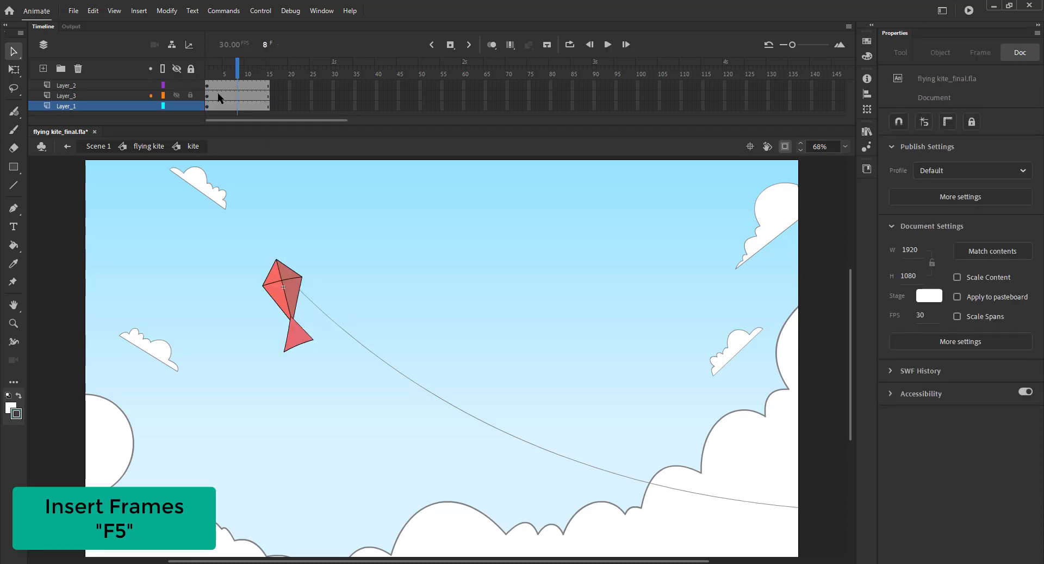
left_click(190, 96)
left_click(191, 86)
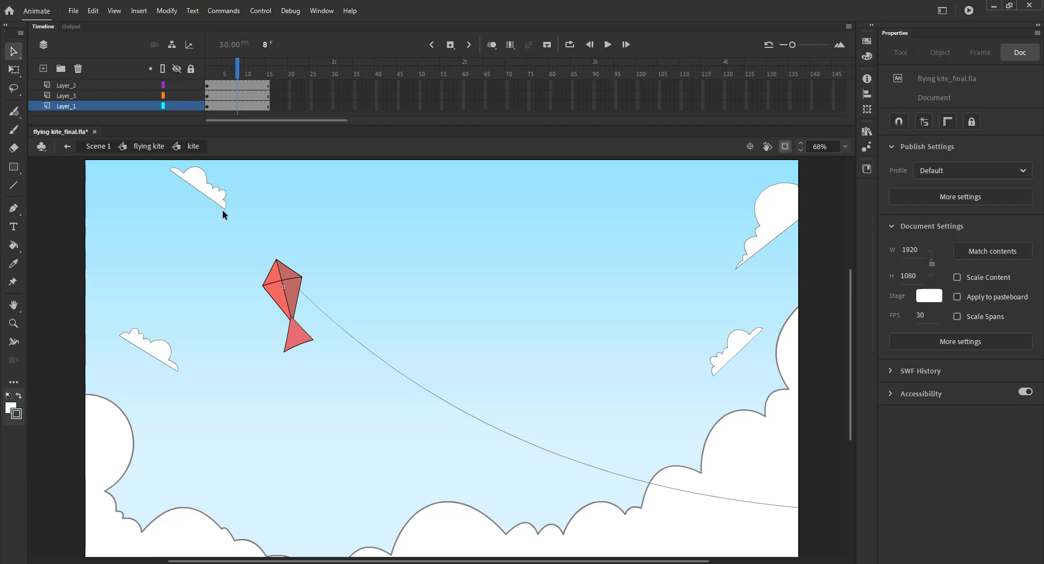
- Delete the red fills of the kite body and its tail, leaving only the outlines
left_click(276, 303)
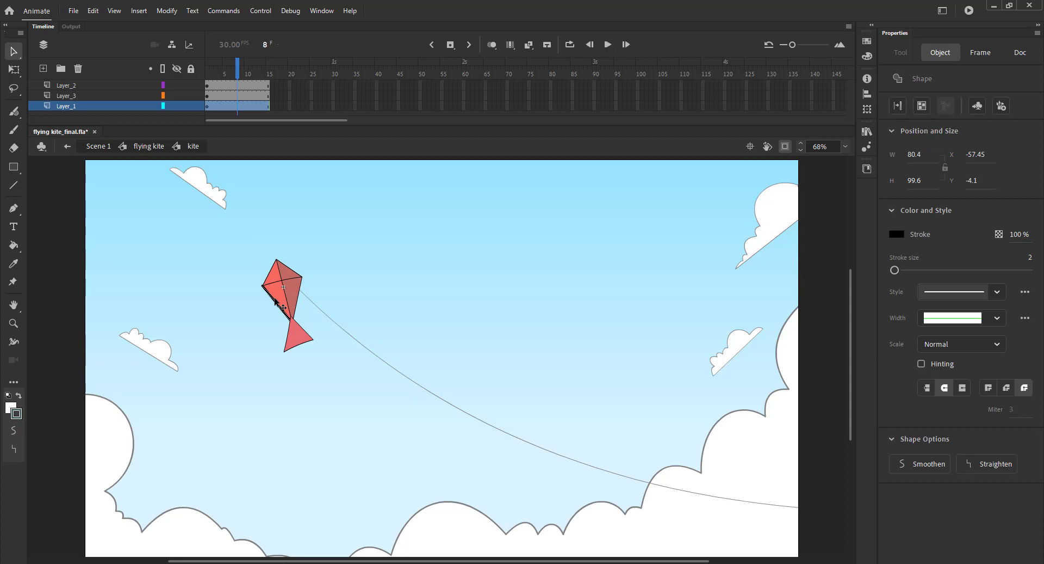
left_click(286, 296)
key("Delete")
left_click(292, 332)
key("Delete")
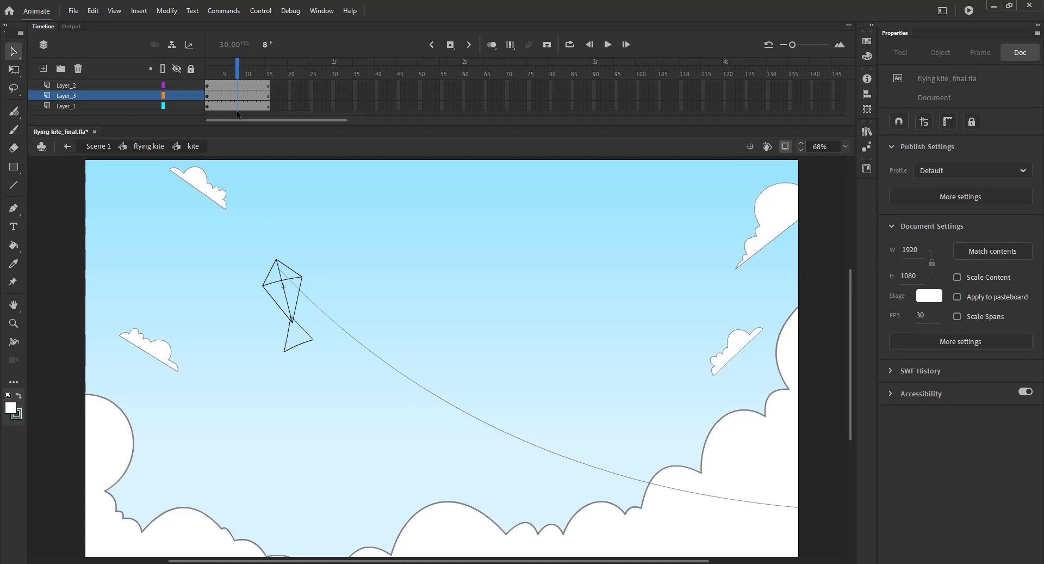
- Lock Layer_2 and Layer_3 and insert a keyframe at frame 8 on Layer_1
left_click(202, 105)
left_click(191, 95)
left_click(190, 85)
mouse_move(238, 73)
left_mouse_down()
mouse_move(226, 72)
mouse_move(237, 77)
left_mouse_up()
left_click(238, 105)
key("F6")
- Reshape the kite outline at frame 8 by pulling both side corners slightly inward and bending the central spine to the right
key("z")
left_click_drag(224, 253, 375, 371)
key("space")
left_click_drag(346, 342, 374, 412)
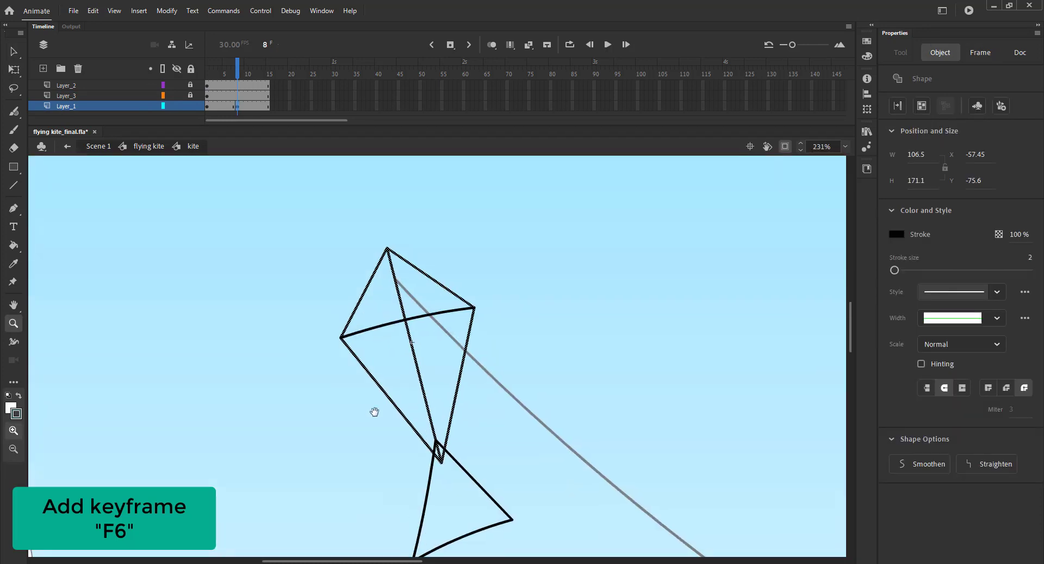
key("v")
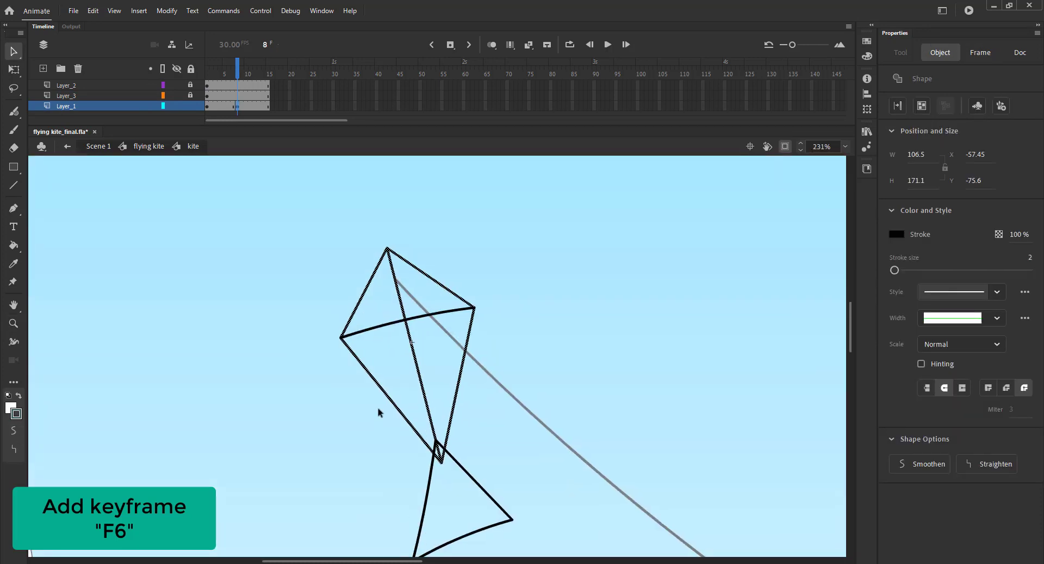
left_click(478, 325)
left_click_drag(475, 309, 468, 309)
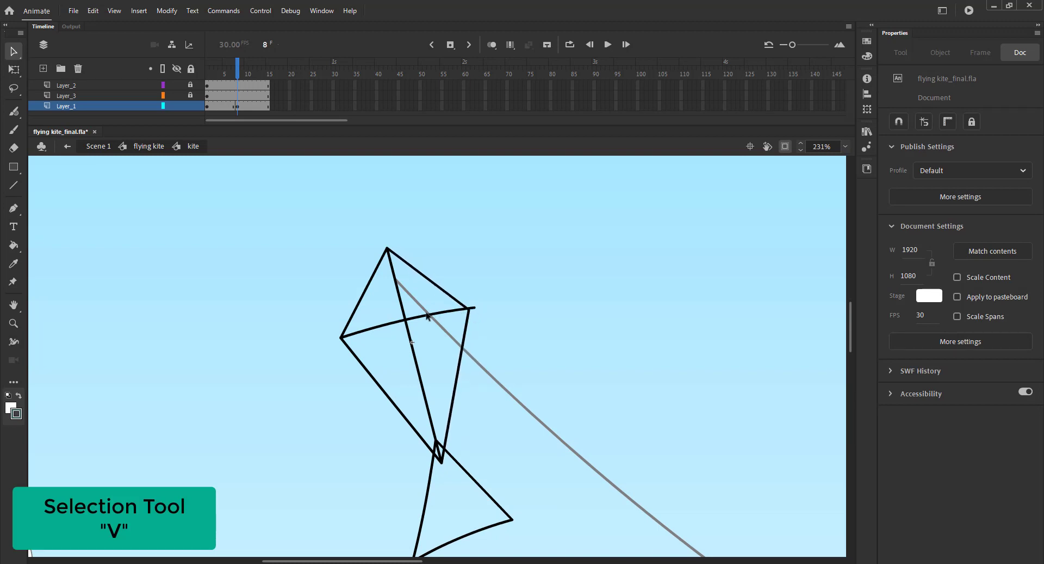
left_click_drag(406, 320, 412, 316)
left_click_drag(350, 336, 353, 334)
left_click_drag(416, 335, 419, 333)
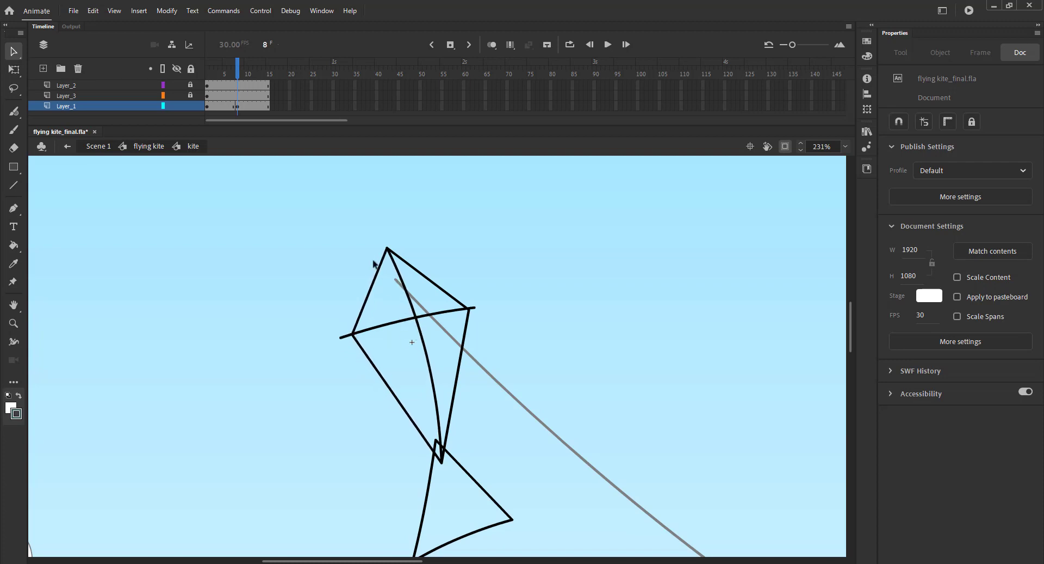
left_click_drag(241, 78, 239, 82)
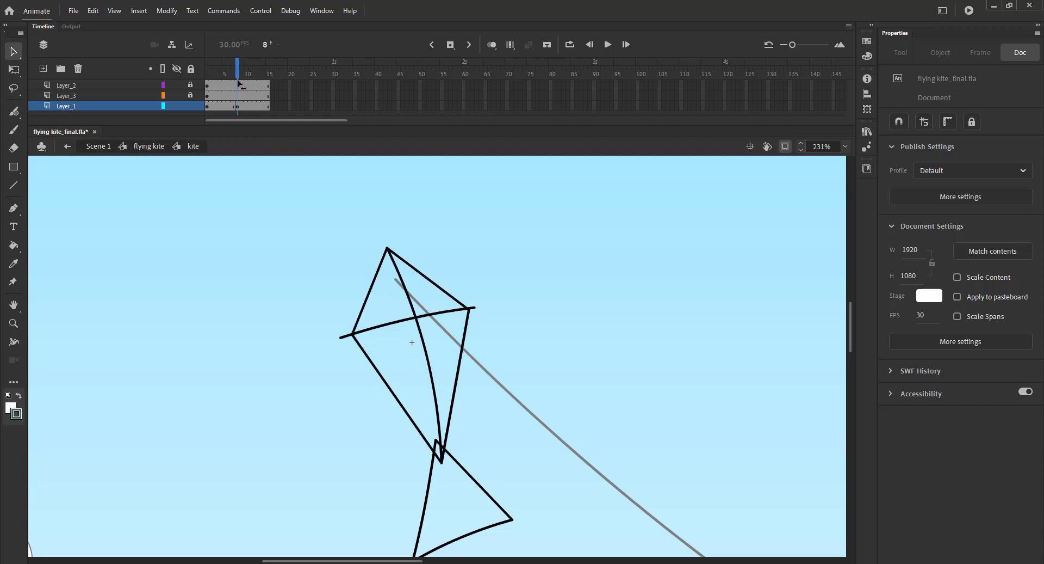
left_click(217, 106)
right_click(217, 107)
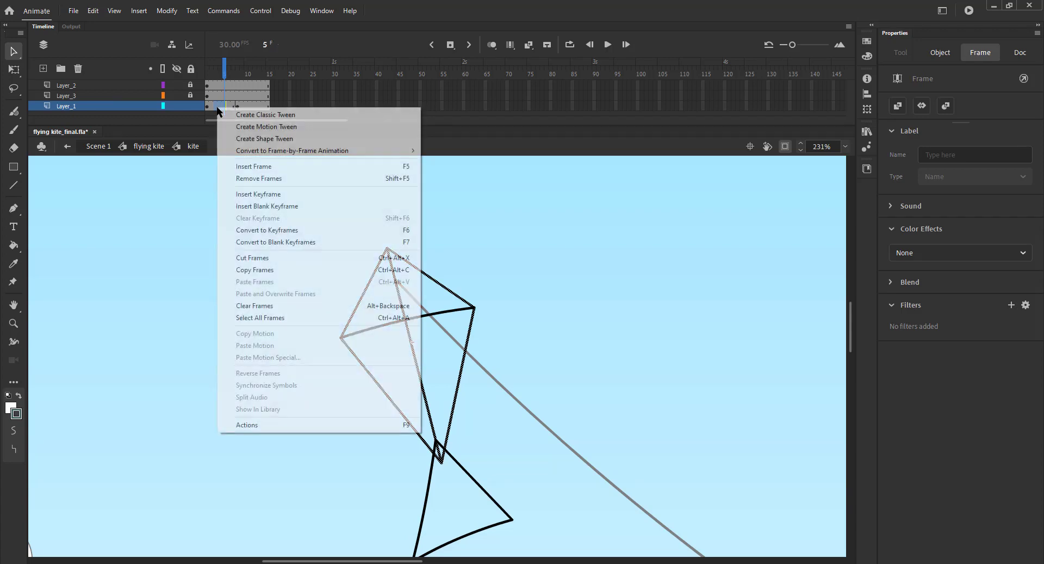
left_click(240, 126)
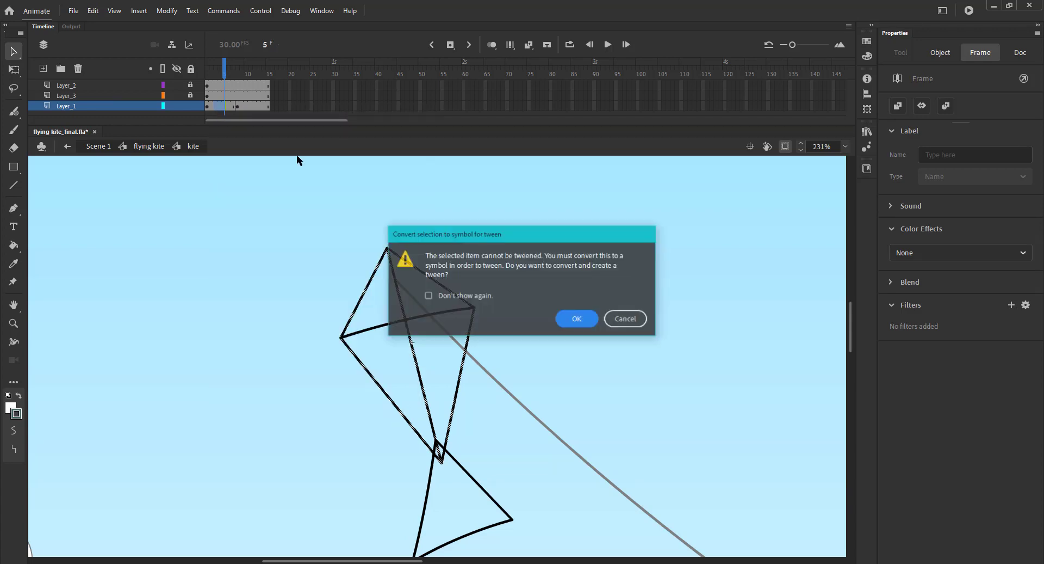
left_click(615, 317)
- Create a shape tween between frames 1 and 8 on Layer_1 and return to frame 1
right_click(222, 109)
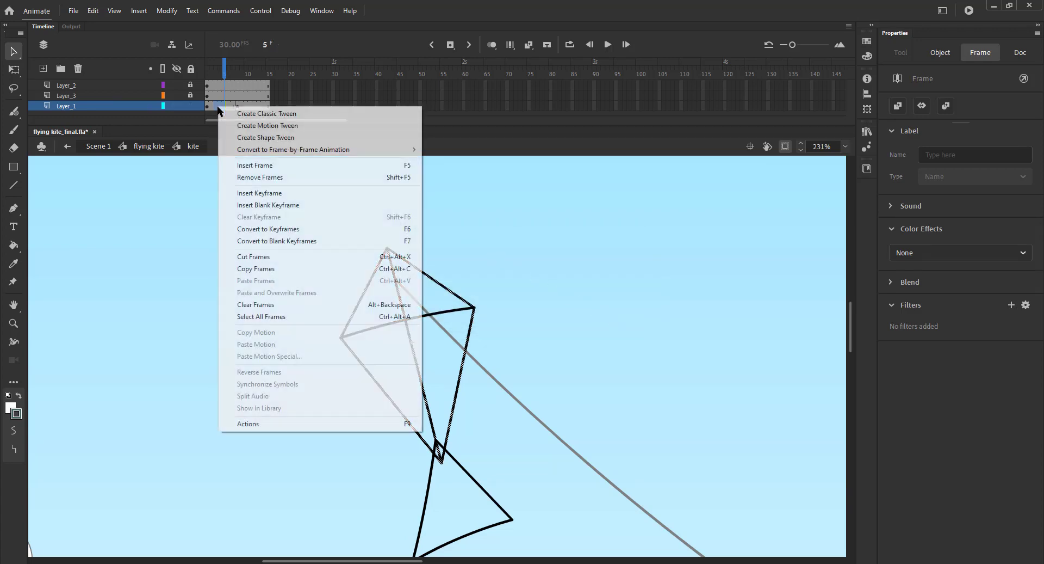
left_click(238, 132)
left_click_drag(223, 70, 207, 90)
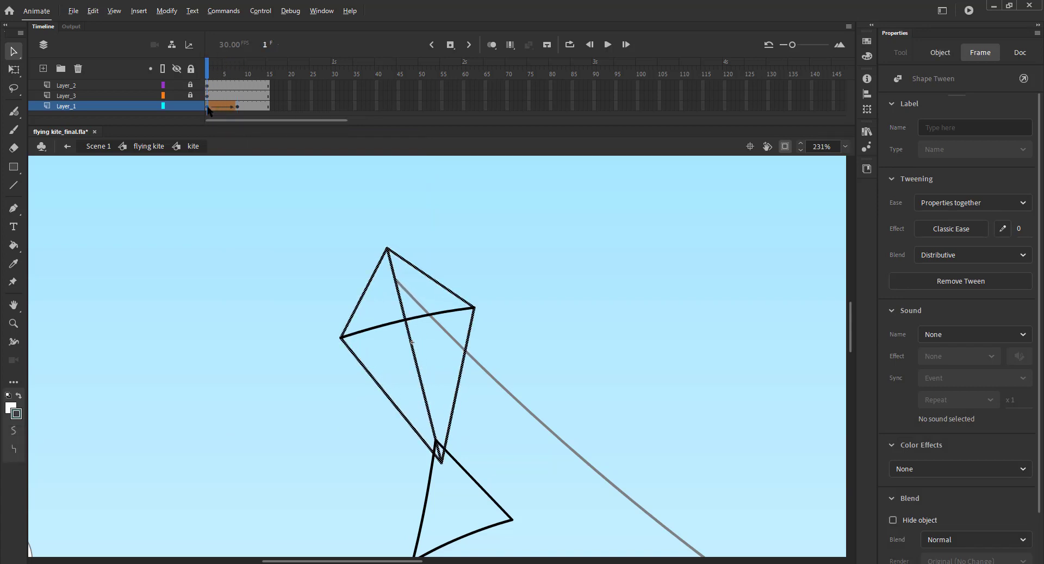
- Place a closing keyframe at frame 15 of Layer_1, create a shape tween from frame 8 to it, and preview the motion
left_click(266, 109)
left_click(269, 109)
left_click(259, 107)
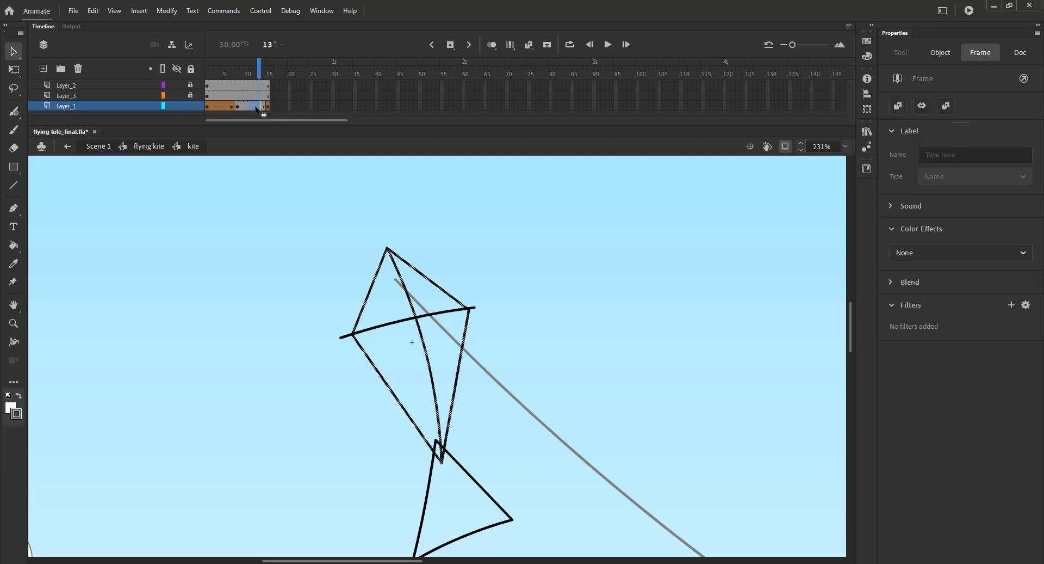
right_click(255, 106)
left_click(274, 138)
key("Return")
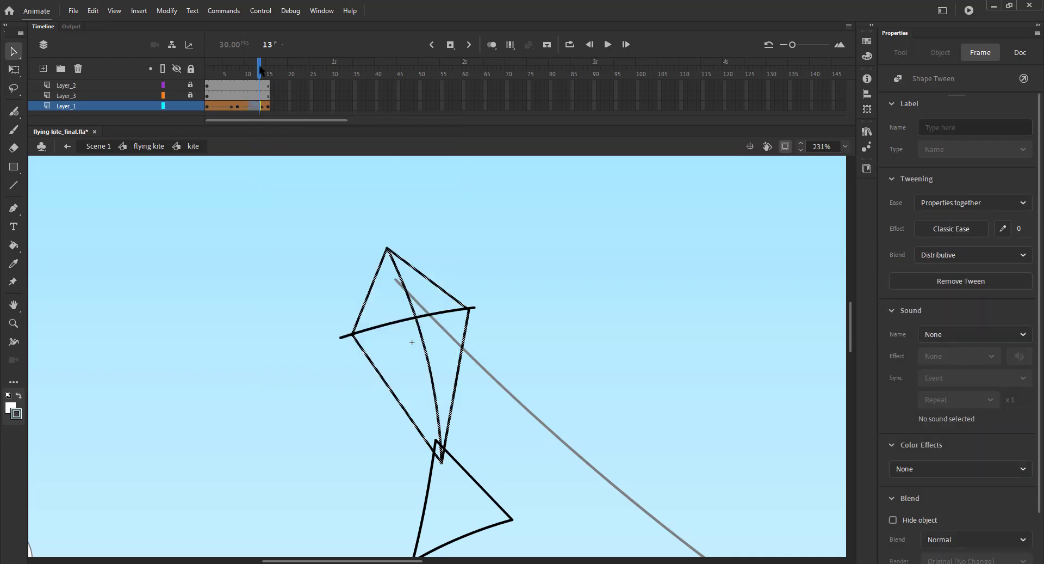
mouse_move(274, 81)
left_mouse_down()
mouse_move(174, 103)
mouse_move(266, 97)
mouse_move(174, 120)
left_mouse_up()
left_click(175, 120)
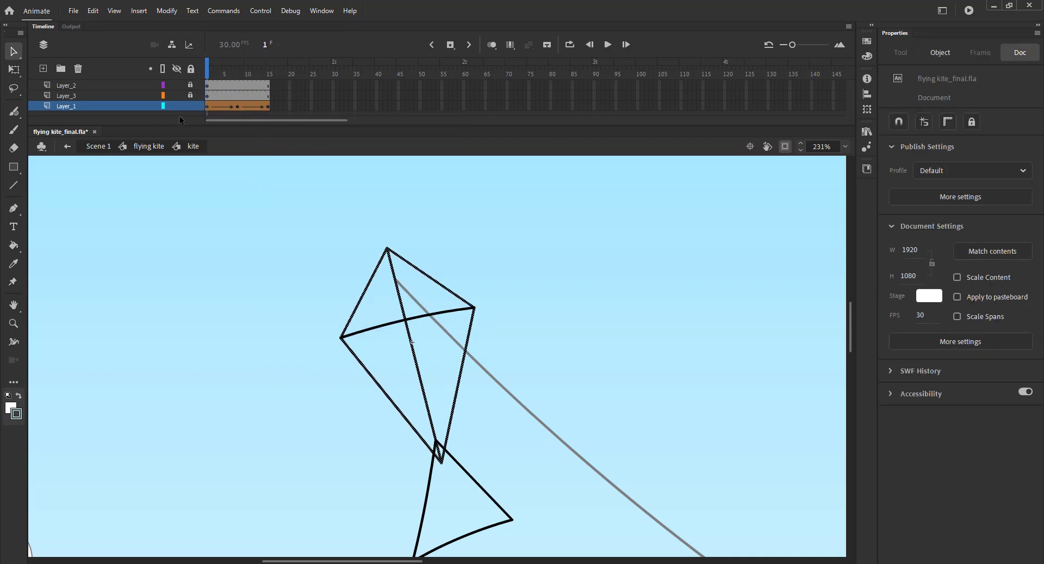
- Lock Layer_1, unlock Layer_2 and Layer_3, and insert keyframes at frame 8 on those two layers
left_click(190, 105)
left_click(190, 95)
left_click(191, 86)
left_click_drag(207, 75, 241, 78)
left_click(237, 96)
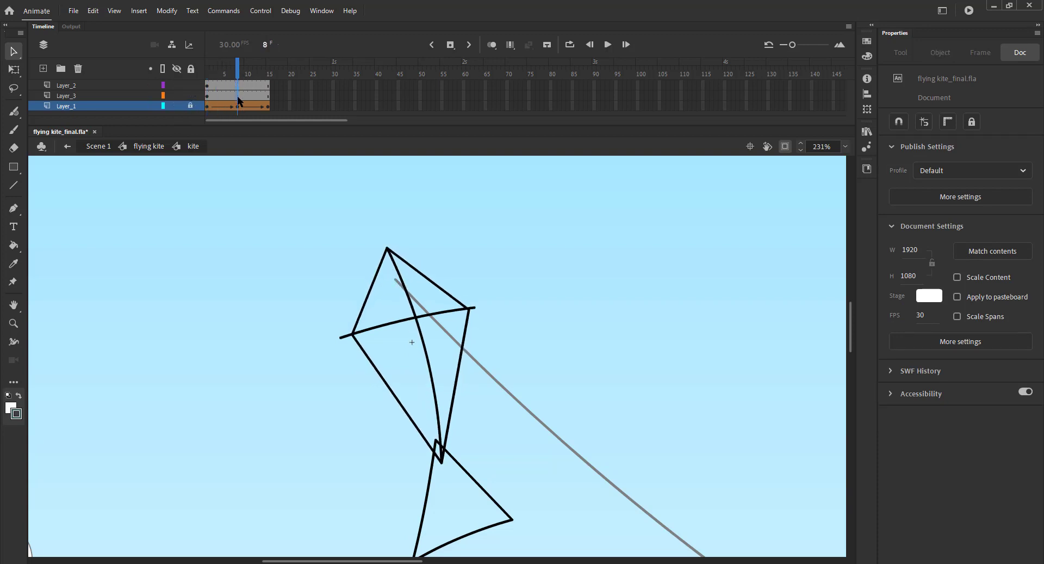
key("F6")
- Move both ends of the kite's crossbar to the side corners at frame 8 and curve it to match
left_click(318, 282)
left_click_drag(343, 338, 354, 335)
left_click_drag(474, 308, 414, 313)
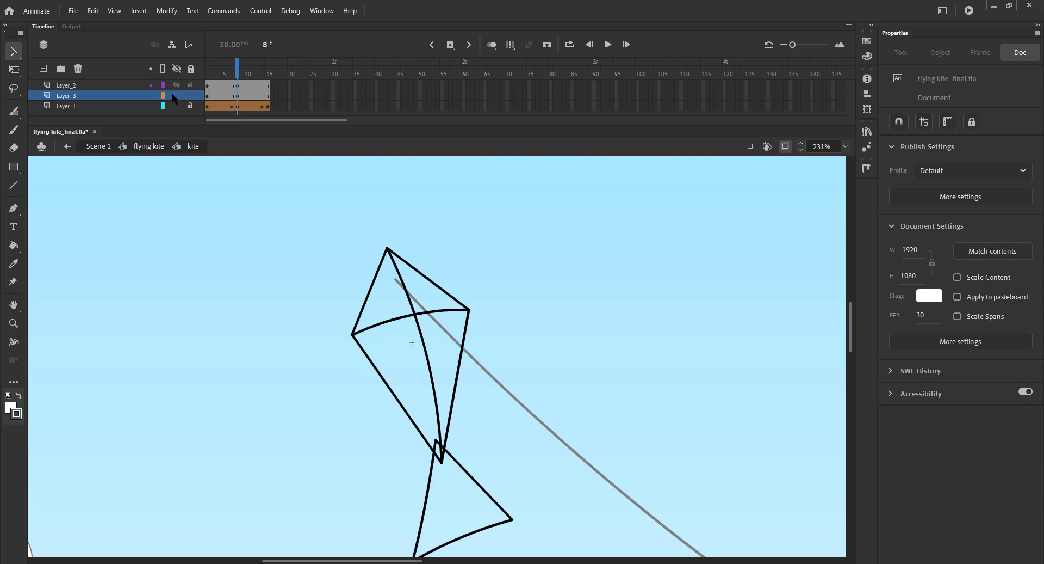
- Bend the tail's right edge and move its lower corner at frame 8
scroll(386, 421, "down", 1)
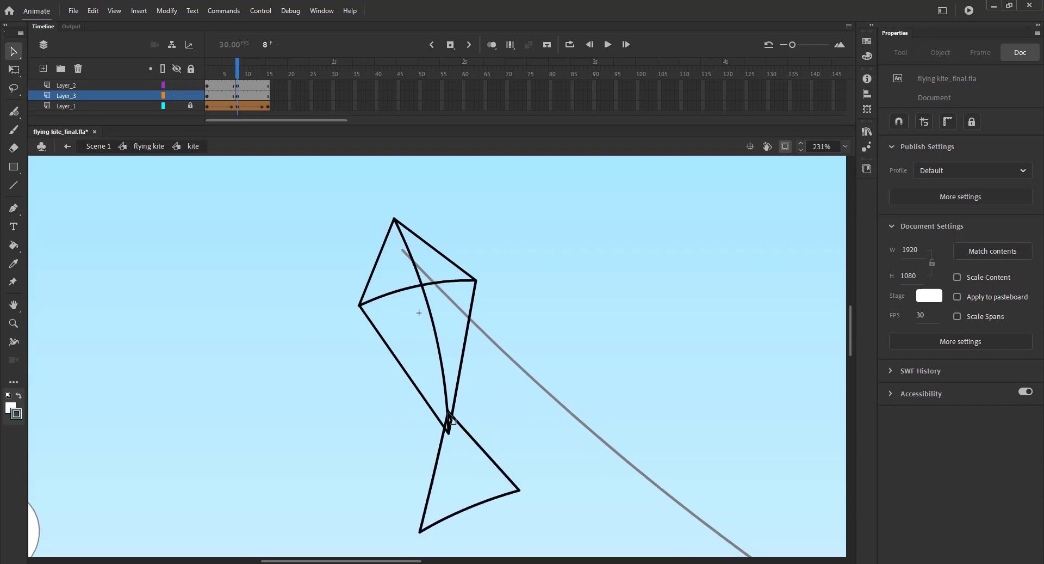
left_click_drag(477, 442, 441, 458)
left_click_drag(421, 529, 450, 500)
- Create a shape tween between frames 1 and 8 on Layer_2 and preview it
mouse_move(211, 85)
left_mouse_down()
mouse_move(211, 96)
mouse_move(270, 99)
mouse_move(226, 88)
left_mouse_up()
right_click(230, 89)
left_click(243, 119)
key("Return")
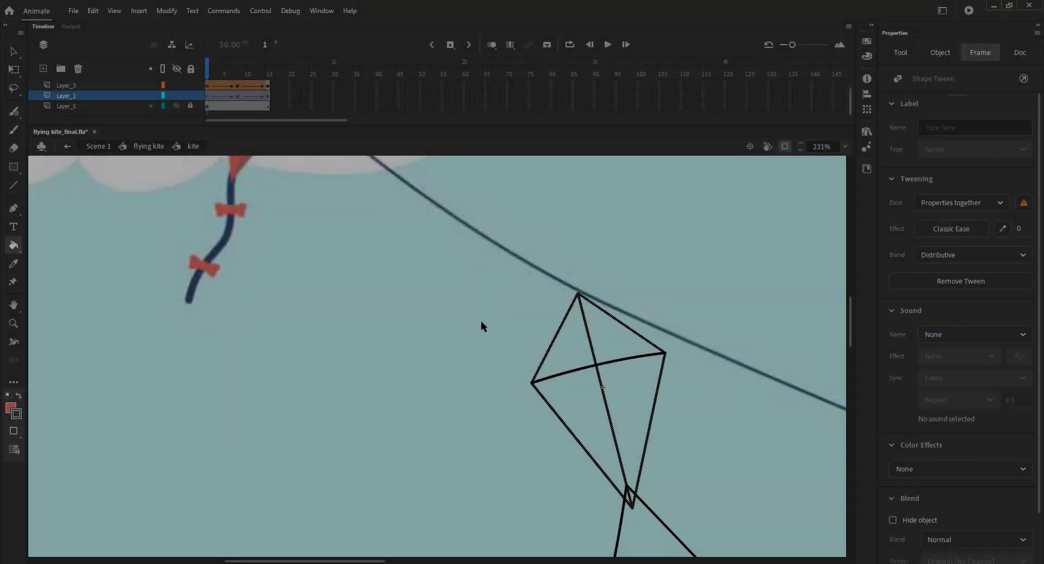
- Fill the kite's left half with light red using the Paint Bucket at keyframes 1, 8 and 15 of Layer_1
left_click(592, 405)
key("period")
key("period")
left_click(589, 403)
key("period")
key("period")
key("period")
key("period")
key("period")
key("period")
key("period")
left_click(594, 405)
left_click_drag(271, 75, 275, 85)
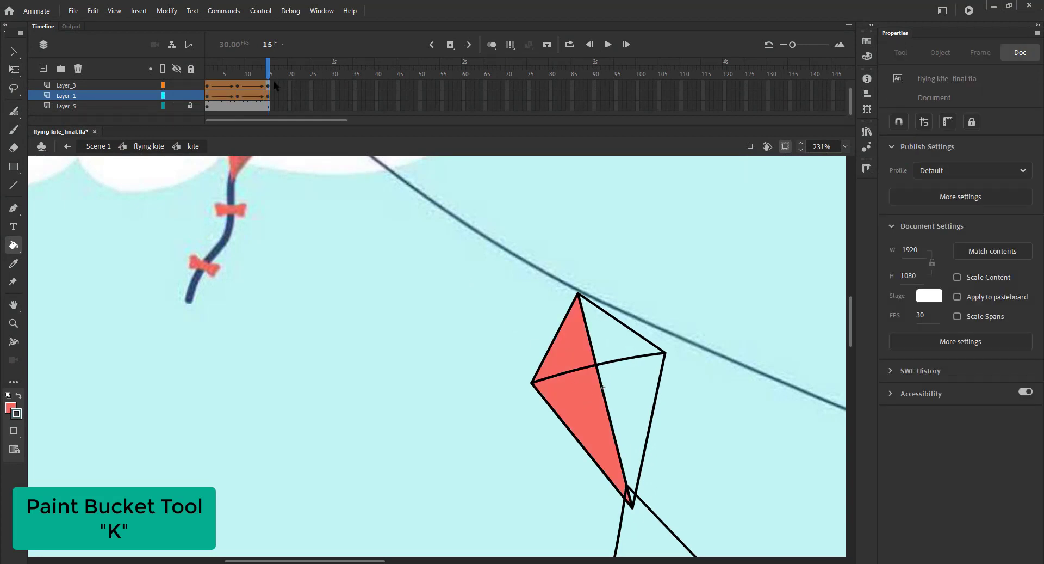
- Try to fill the tail on Layer_3 with the light red, then undo it
key("v")
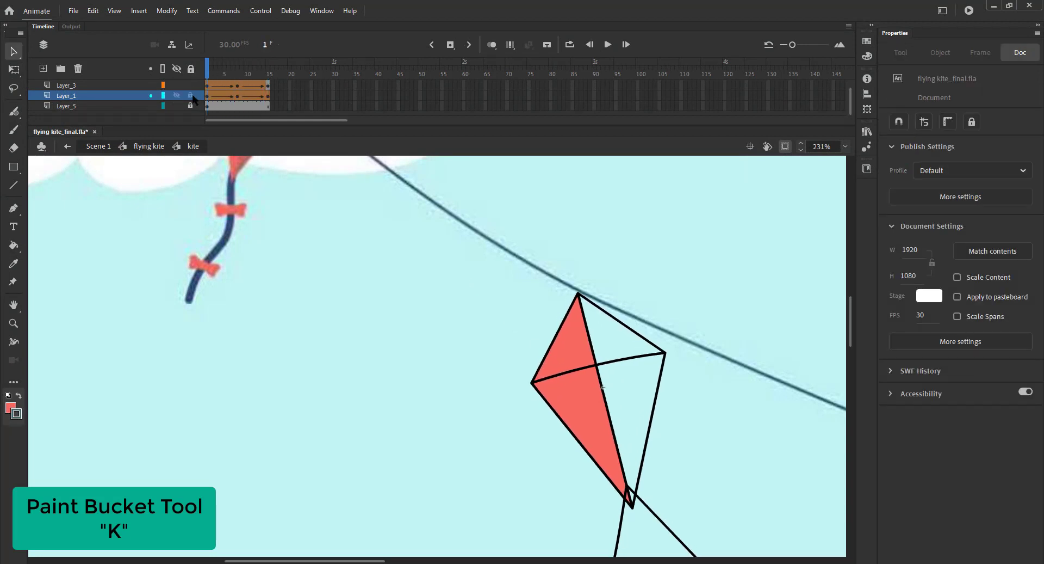
left_click(183, 84)
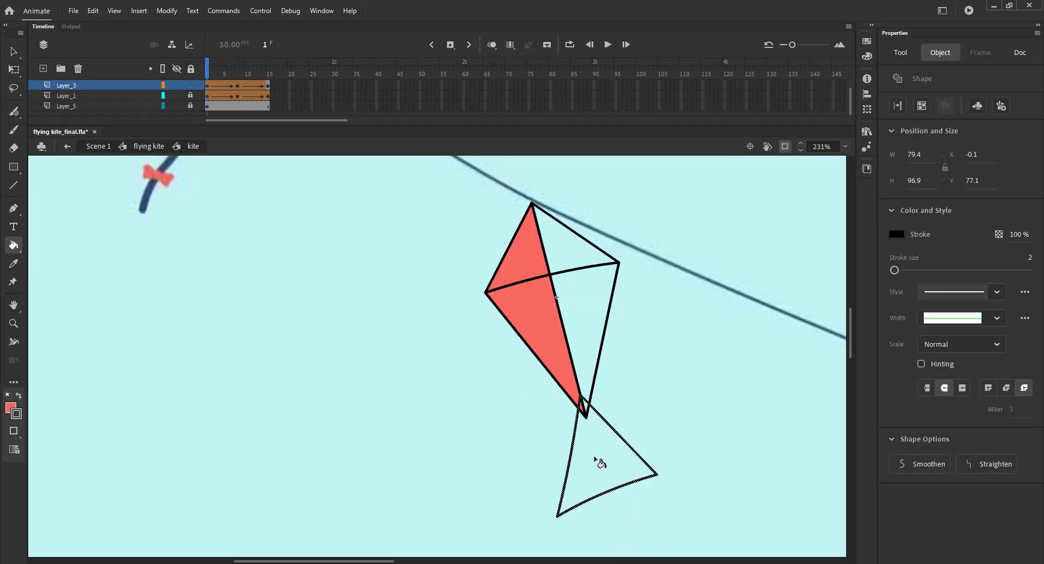
left_click(594, 457)
key("ctrl+z")
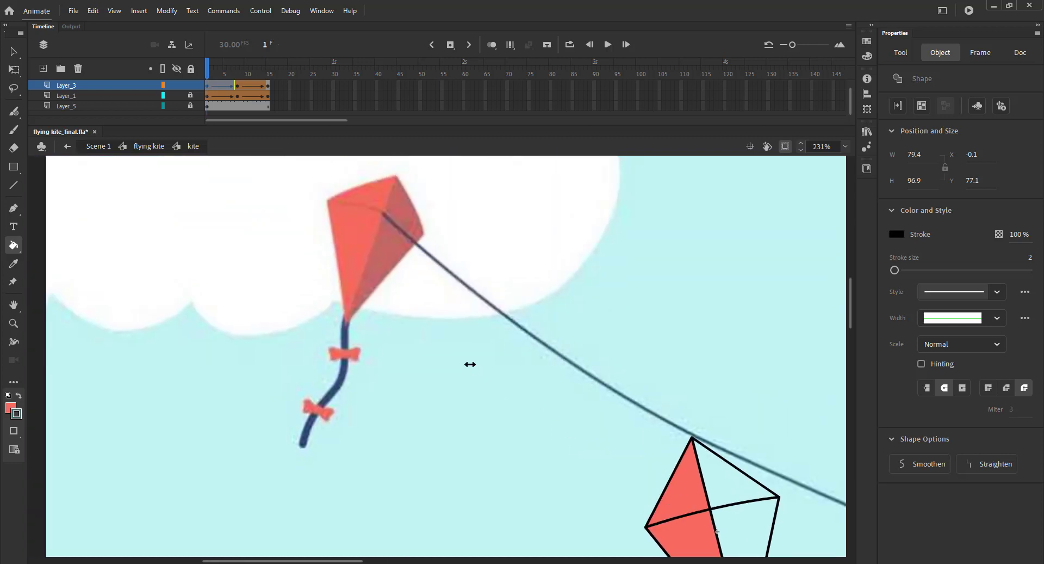
- Colour the tail's outline red from the reference kite, then lock Layer_3 and unlock Layer_1
key("v")
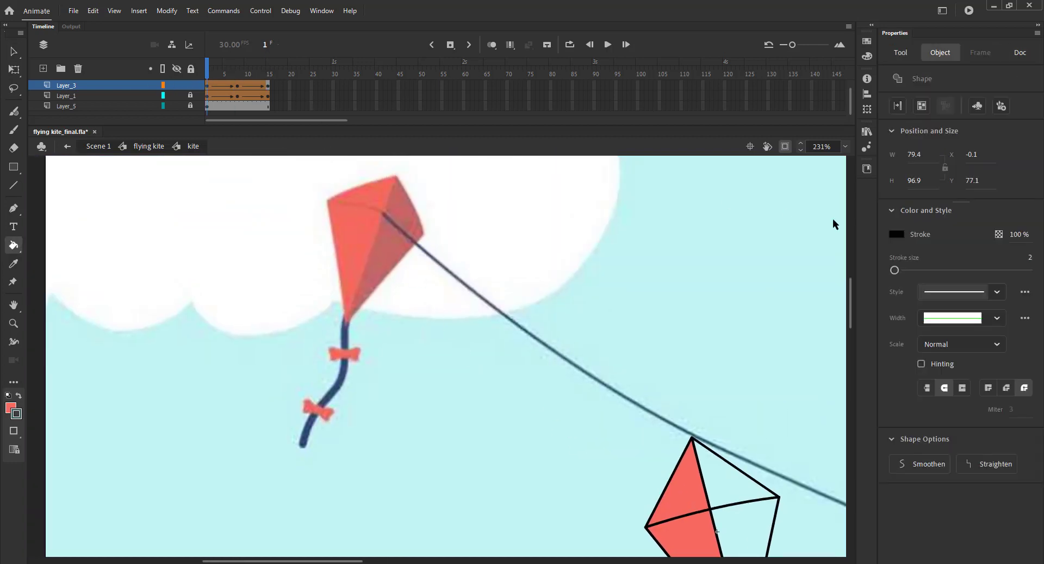
left_click(900, 240)
left_click(455, 243)
left_click(182, 87)
left_click(182, 96)
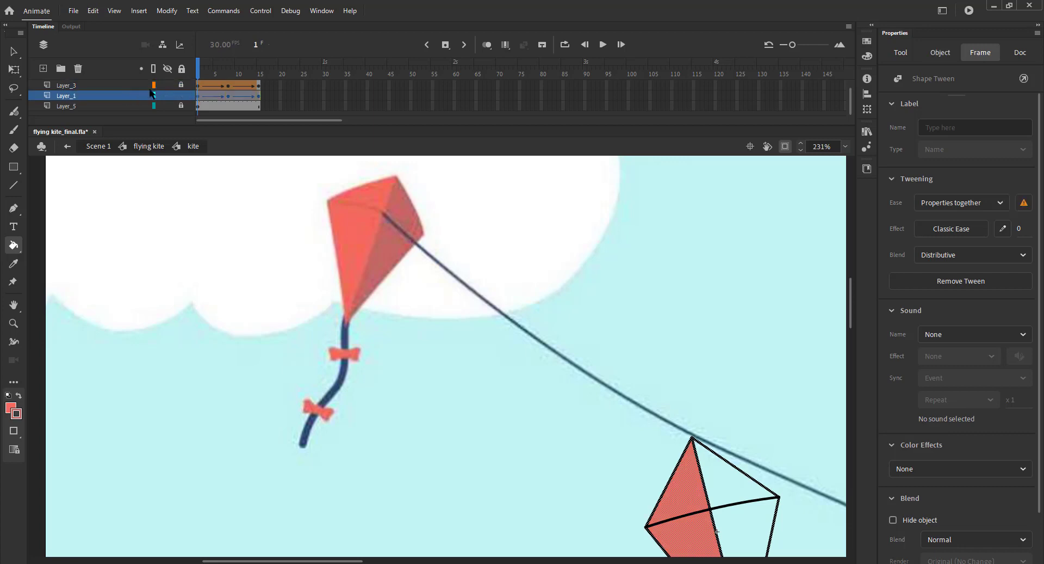
- Fill the kite's right half with the light red at frame 1
key("space")
left_click_drag(693, 464, 590, 295)
left_click(633, 351)
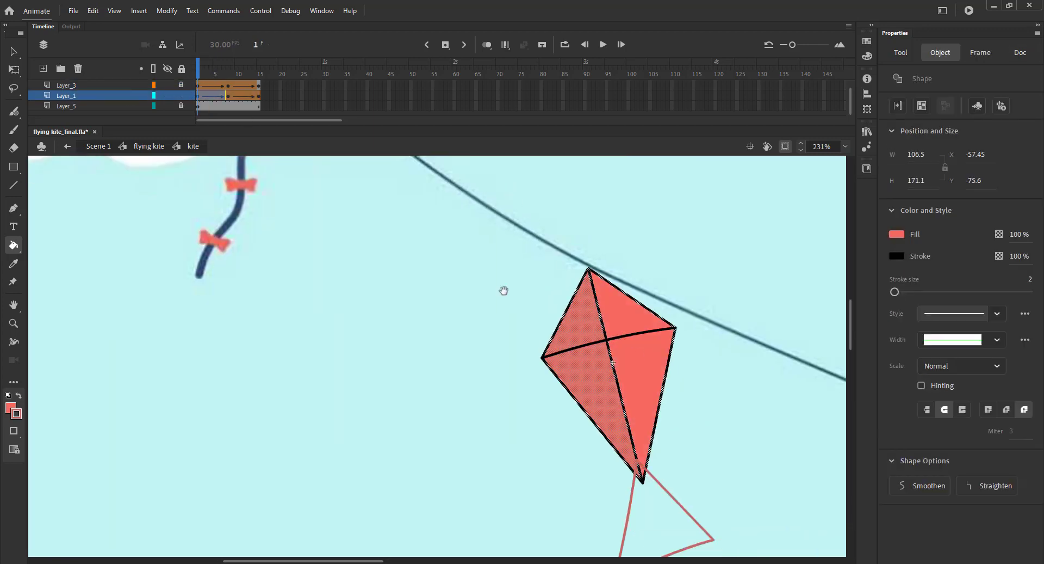
- Sample the darker red from the reference kite's shaded side, fill the kite's right half with it at frame 1, and preview
scroll(589, 390, "up", 3)
scroll(589, 389, "left", 3)
key("v")
left_click(674, 291)
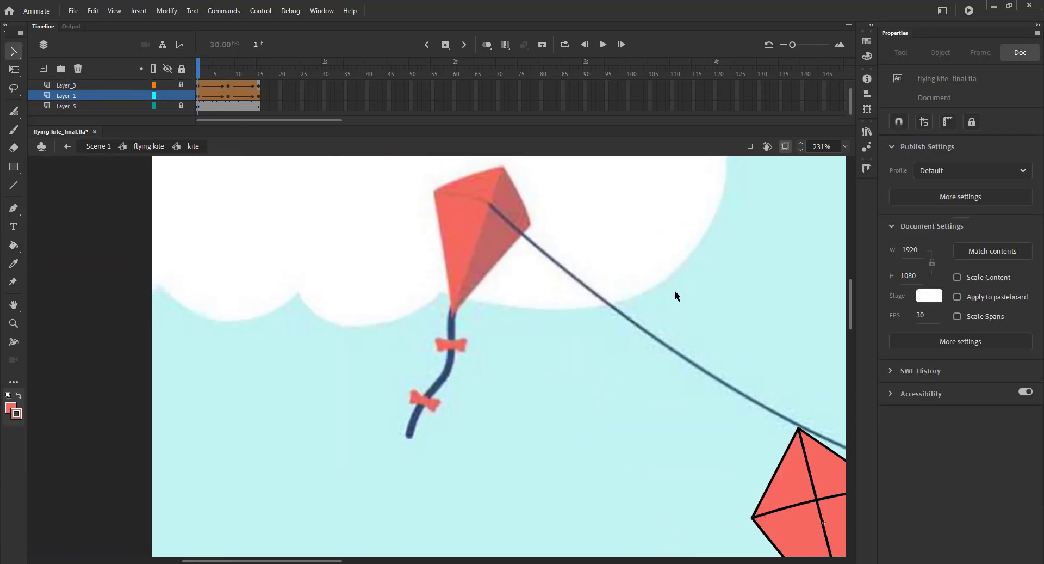
key("k")
left_click(897, 155)
left_click(508, 209)
key("space")
scroll(707, 325, "down", 3)
scroll(707, 325, "right", 3)
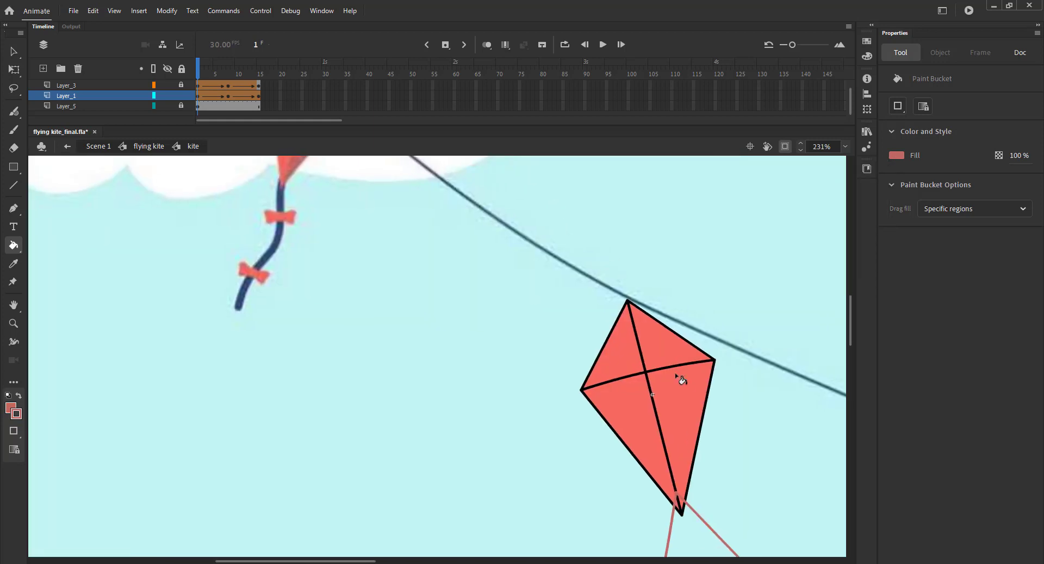
left_click(683, 379)
key("Return")
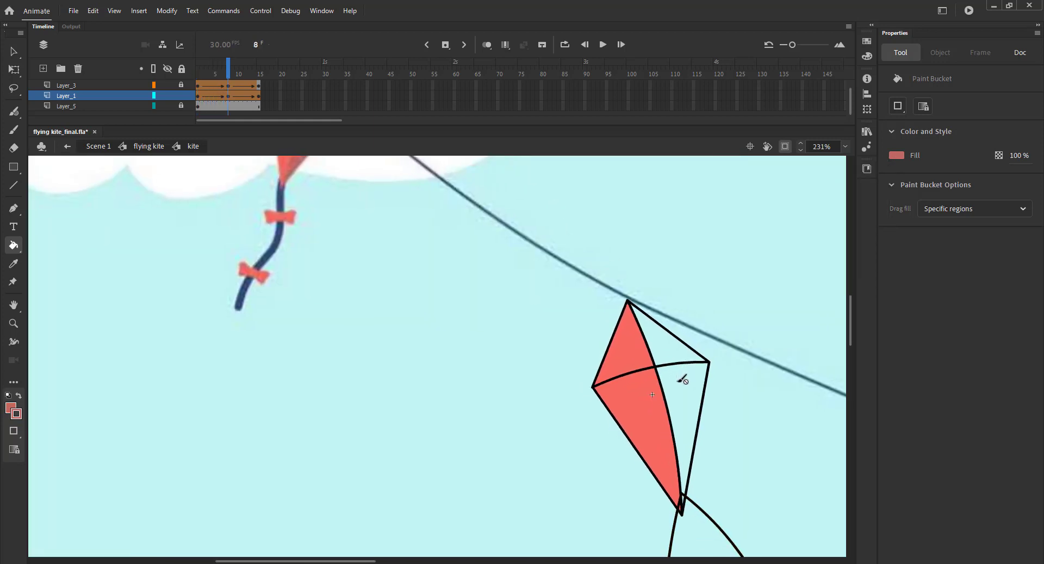
- Lock Layer_1, unlock Layer_3 and select the tail at frame 1
key("v")
key("space")
left_click_drag(476, 257, 438, 220)
key("space")
left_click_drag(523, 321, 502, 263)
left_click(181, 95)
left_click(181, 85)
left_click(121, 87)
left_click_drag(218, 74, 151, 76)
left_click(198, 85)
- Adjust the tail's colour and fill the tail with the darker red at frame 1 using the Paint Bucket
key("k")
left_click(896, 234)
left_click(882, 243)
left_click(761, 200)
left_click(849, 181)
left_click(634, 461)
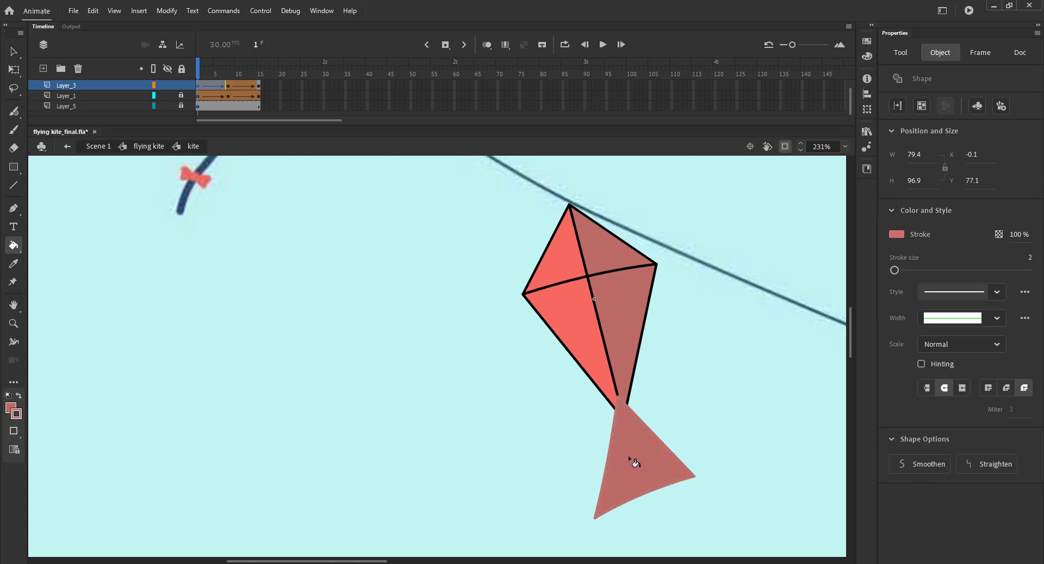
- Fill the tail with the same darker red at keyframes 8 and 15 and return to frame 1
key("period")
key("period")
key("period")
key("period")
key("period")
key("period")
key("period")
left_click(634, 459)
key("period")
key("period")
key("period")
key("period")
key("period")
key("period")
key("period")
left_click(640, 465)
left_click(198, 74)
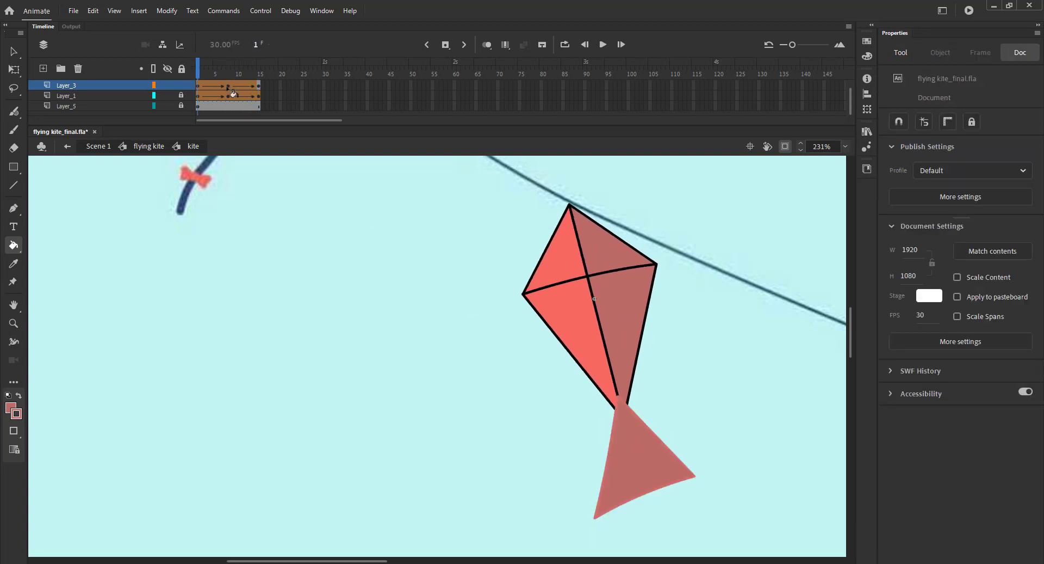
- Restroke the tail's outline in black with the Ink Bottle at frame 1 and return to Scene 1
key("s")
left_click(618, 425)
key("v")
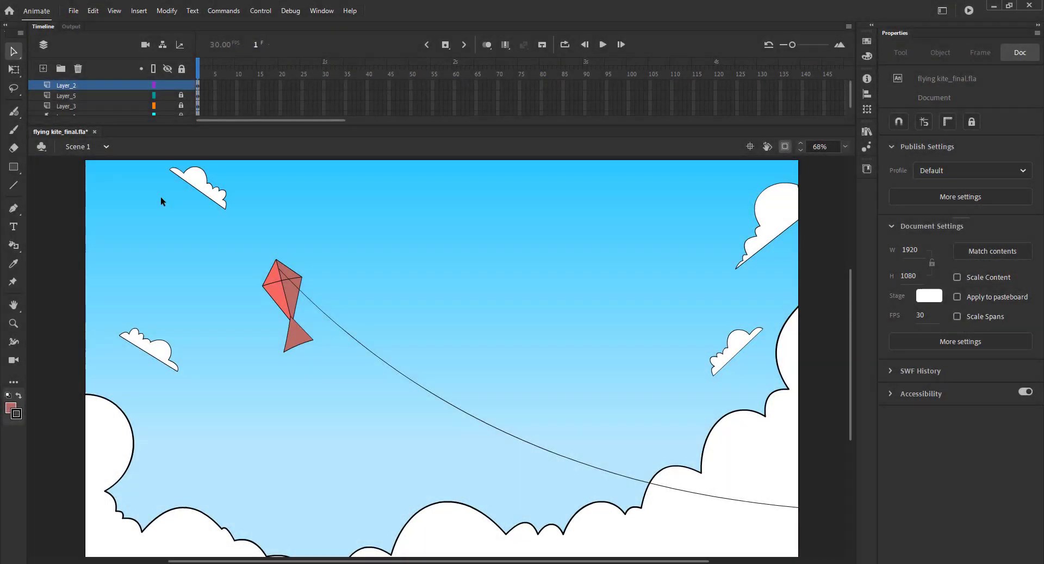
- Extend all scene layers to frame 180, play the timeline, and return to frame 1
left_click_drag(307, 121, 379, 120)
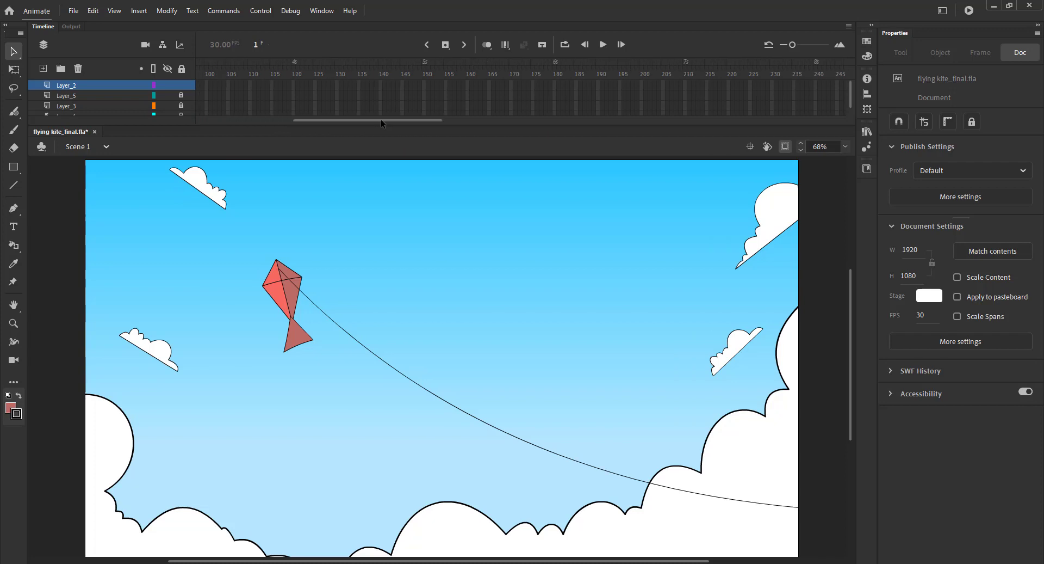
left_click_drag(557, 100, 558, 107)
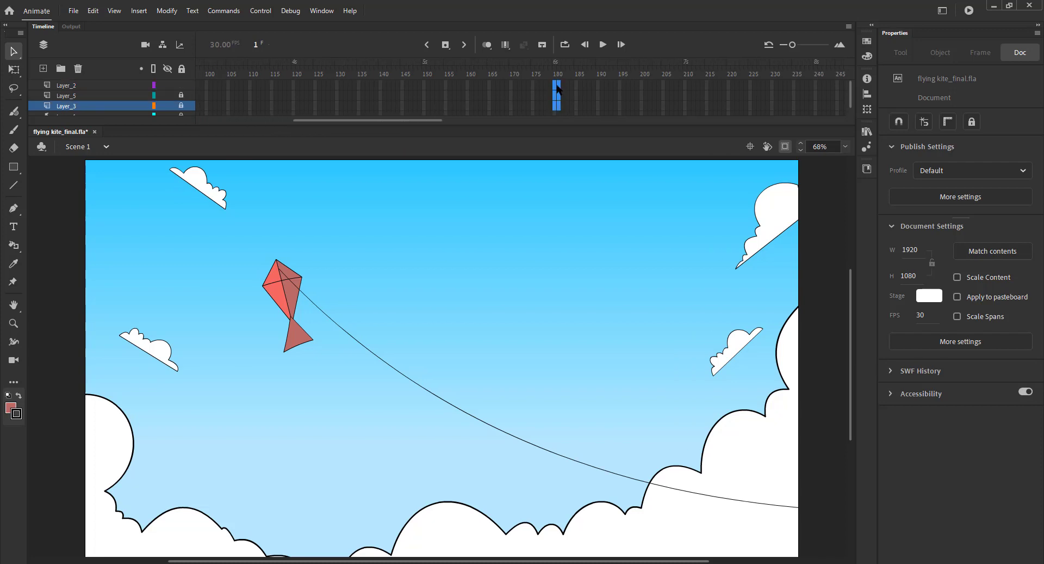
key("F5")
key("Return")
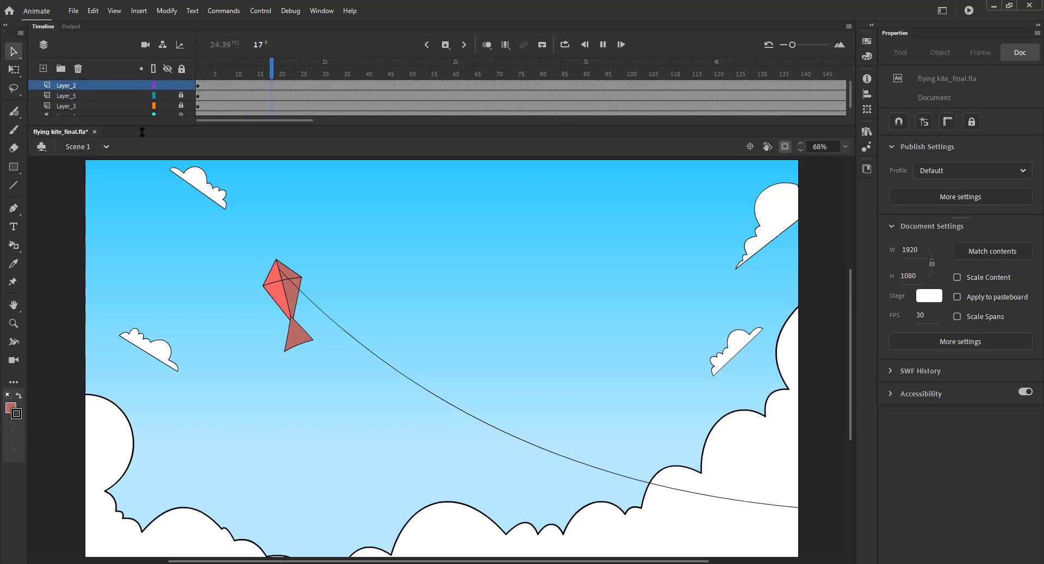
left_click(220, 86)
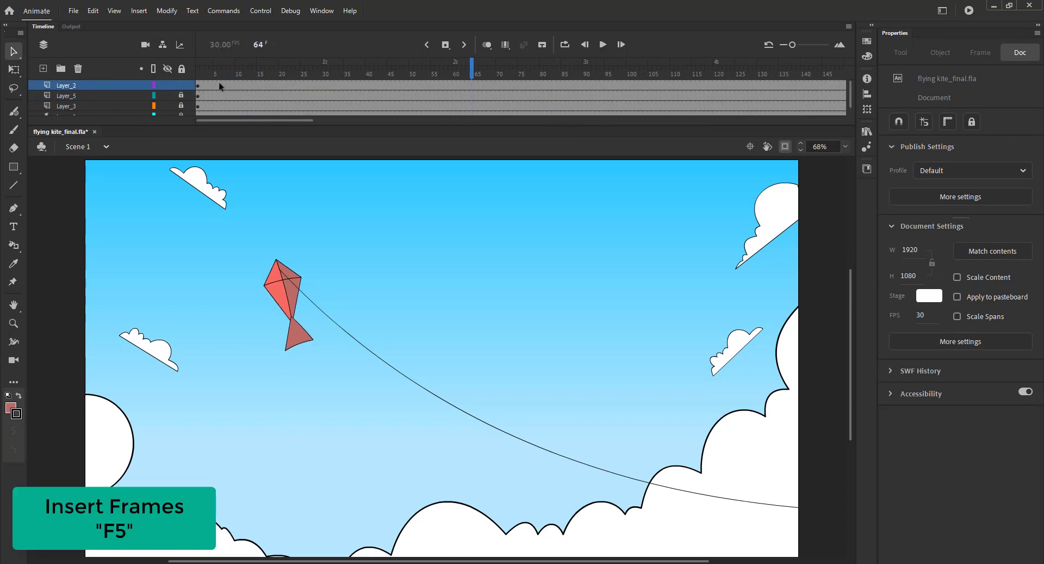
left_click_drag(241, 70, 196, 74)
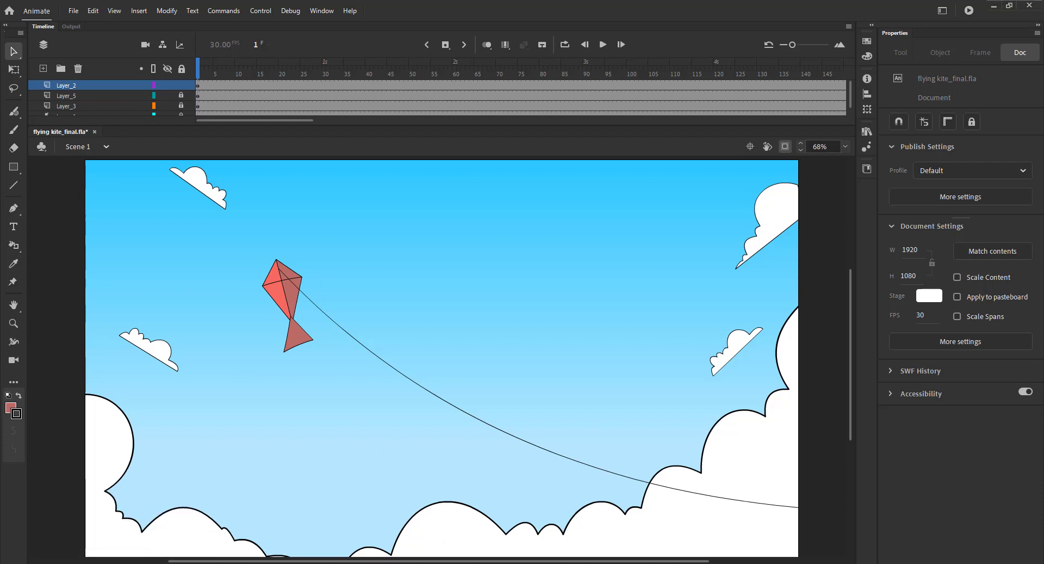
- Open the flying kite symbol for editing, move Layer_4 below the kite layer and hide it
double_click(273, 283)
left_click_drag(226, 73, 197, 76)
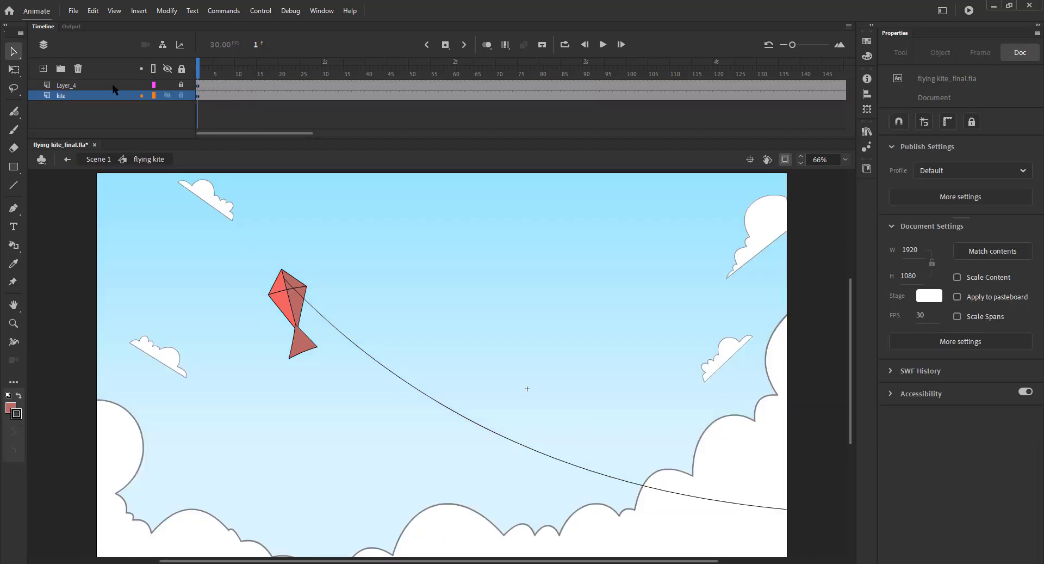
left_click(91, 86)
left_click_drag(102, 84, 93, 106)
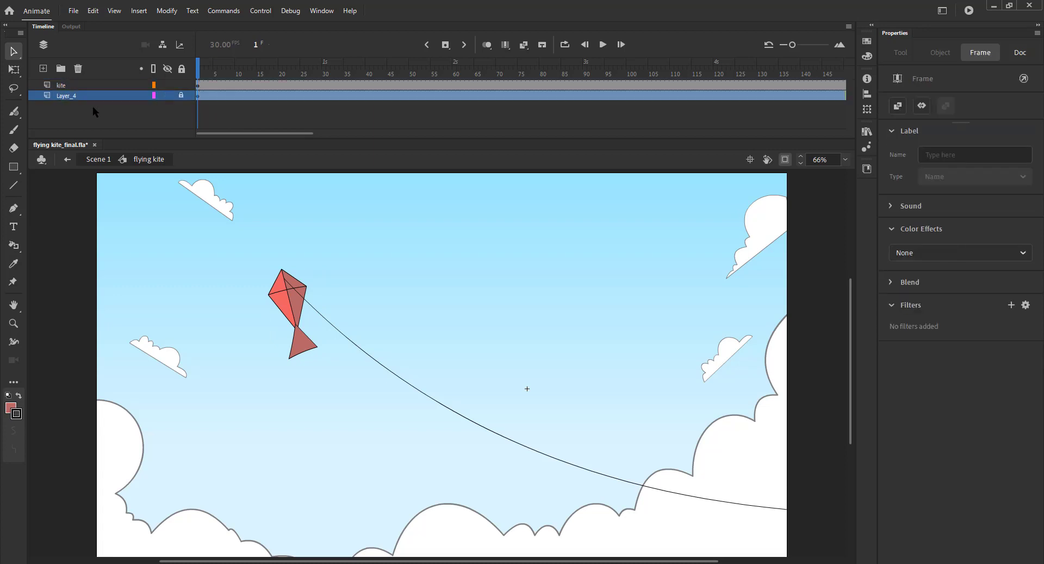
left_click(167, 96)
key("ctrl+shift+a")
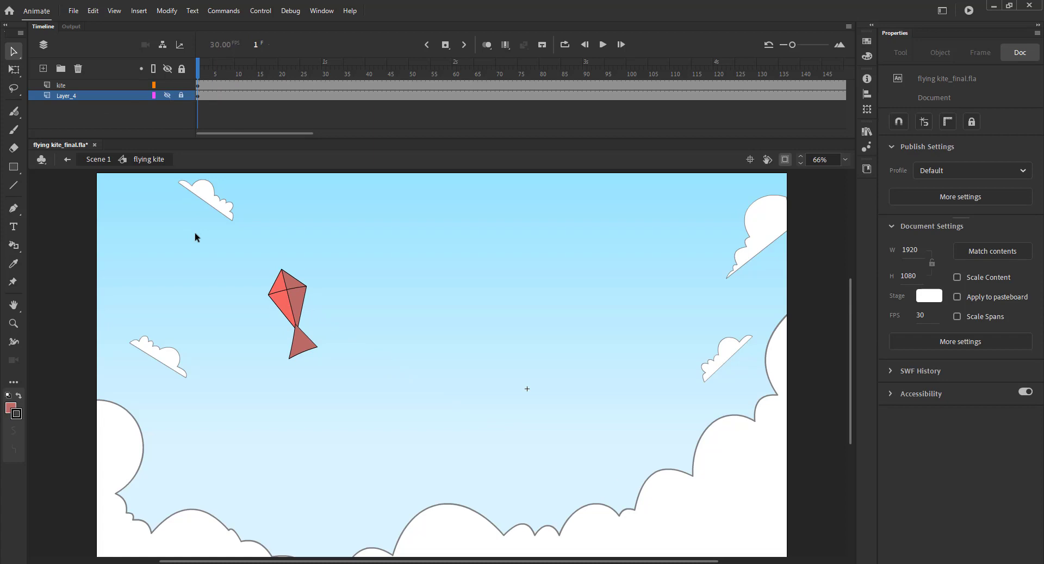
- Create a motion tween on the kite layer
left_click(103, 85)
left_click_drag(219, 85, 281, 86)
left_click(261, 85)
right_click(244, 85)
left_click(261, 90)
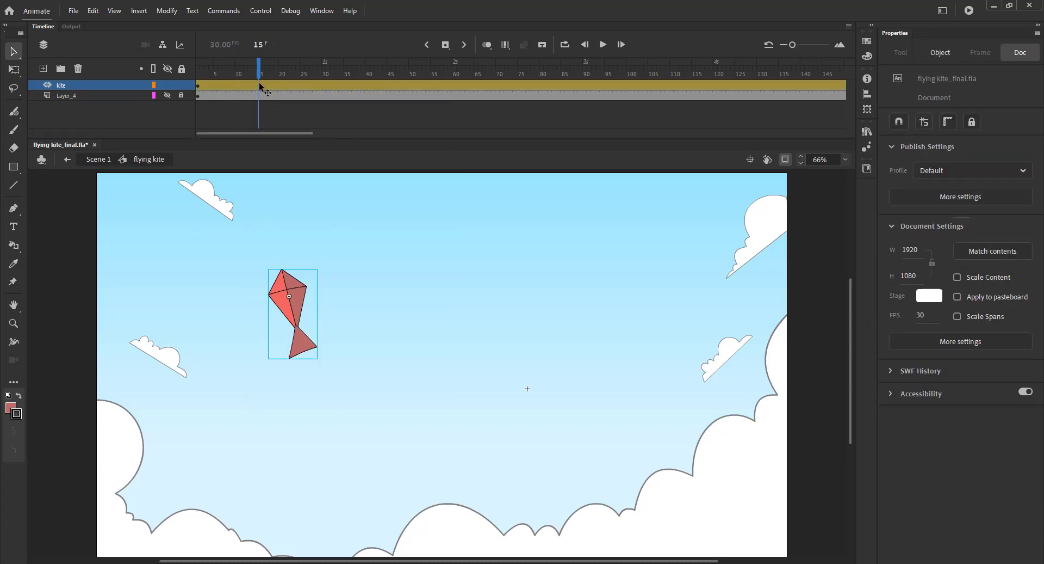
- At frame 30, move the kite right to about X -78, Y -353 and bend the motion path downward into a curve
left_click_drag(271, 74, 329, 82)
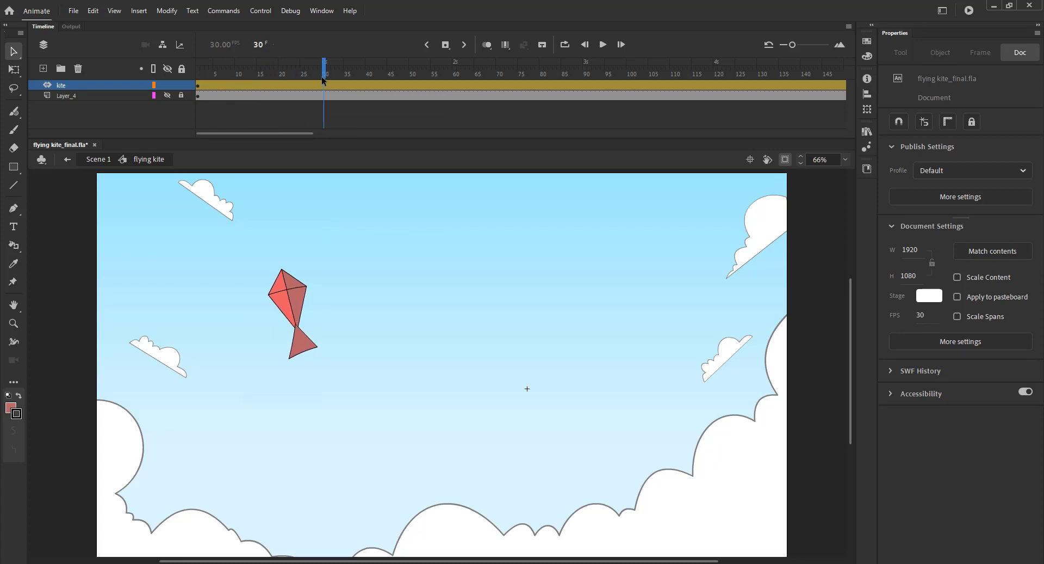
left_click_drag(294, 304, 500, 265)
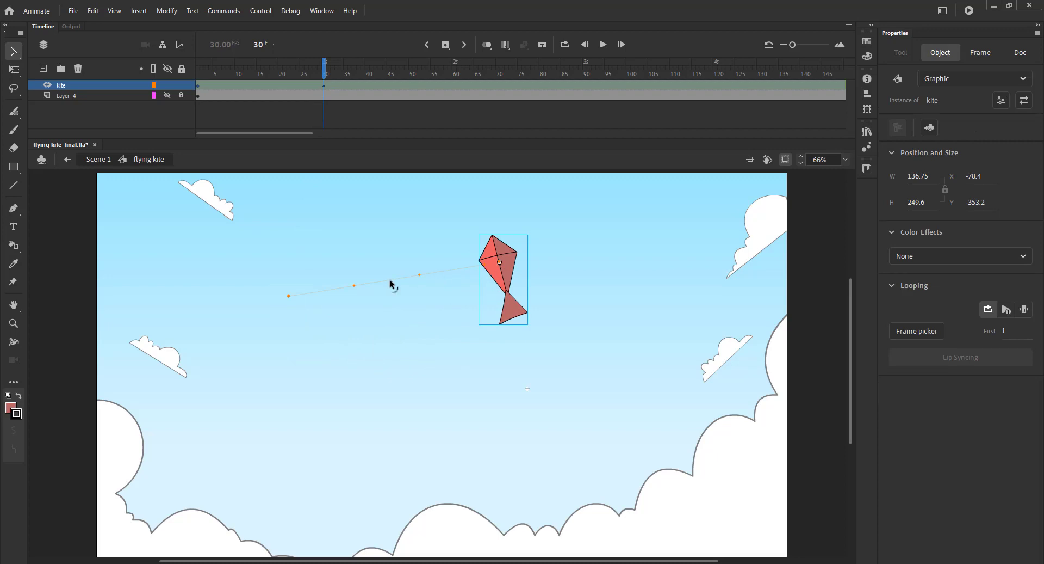
left_click_drag(389, 280, 401, 318)
left_click_drag(420, 323, 442, 315)
- Play the kite's motion from frame 1 to check its curved path
left_click_drag(325, 77, 196, 214)
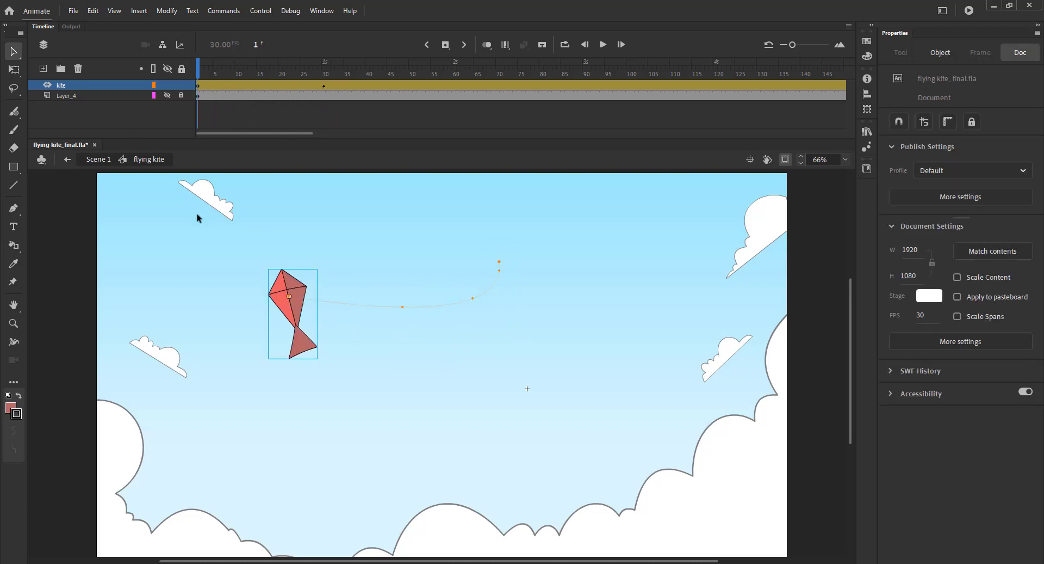
key("Return")
key("Return")
key("Return")
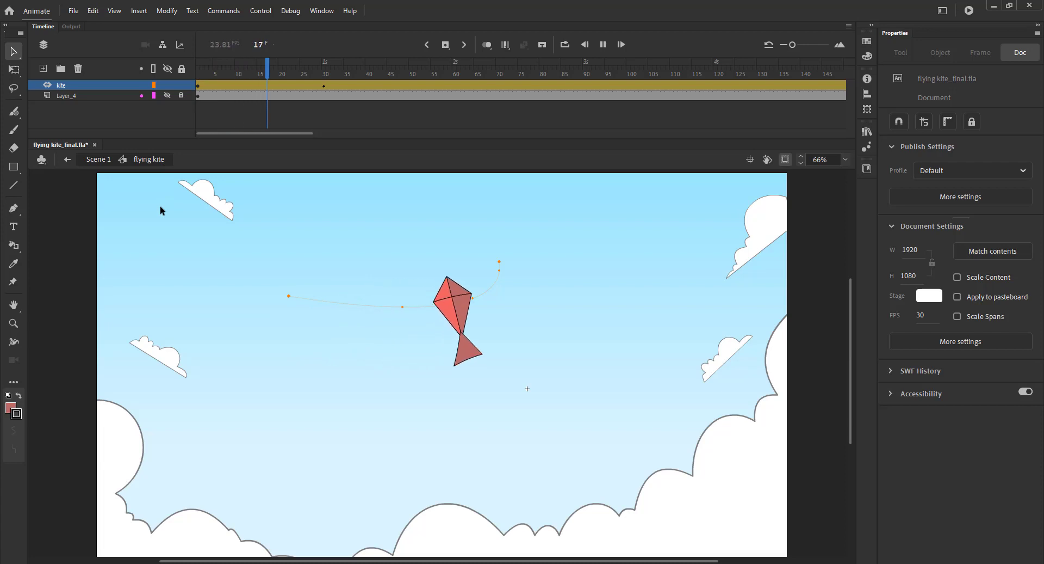
key("Return")
left_click_drag(222, 88, 166, 192)
key("Return")
- At frame 45, move the kite back near its starting point, about X -657, Y -257, and play the tween
mouse_move(391, 76)
left_mouse_down()
mouse_move(392, 88)
mouse_move(390, 78)
left_mouse_up()
left_click_drag(492, 259, 277, 294)
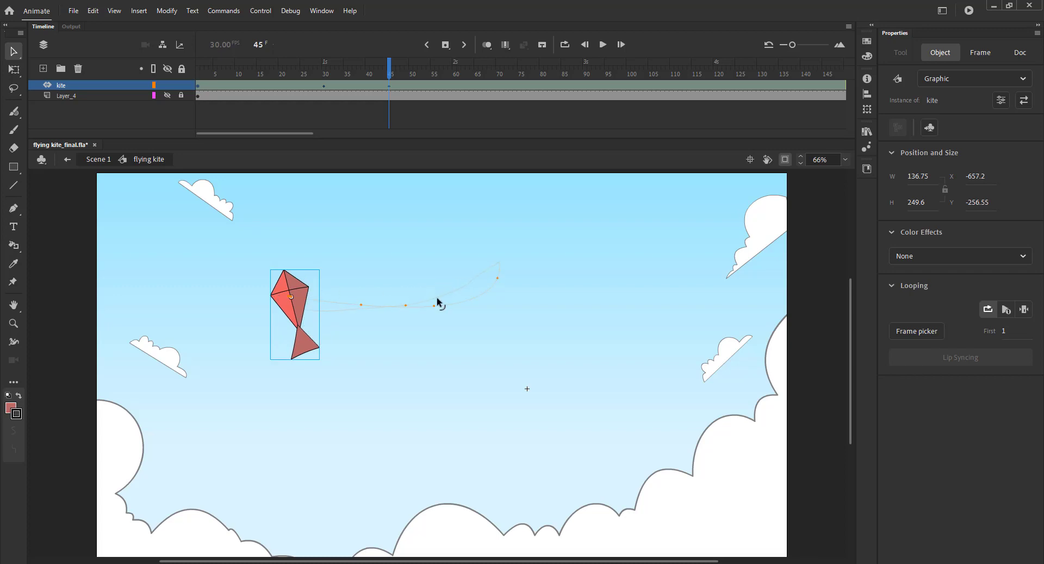
left_click_drag(394, 93, 236, 121)
key("Return")
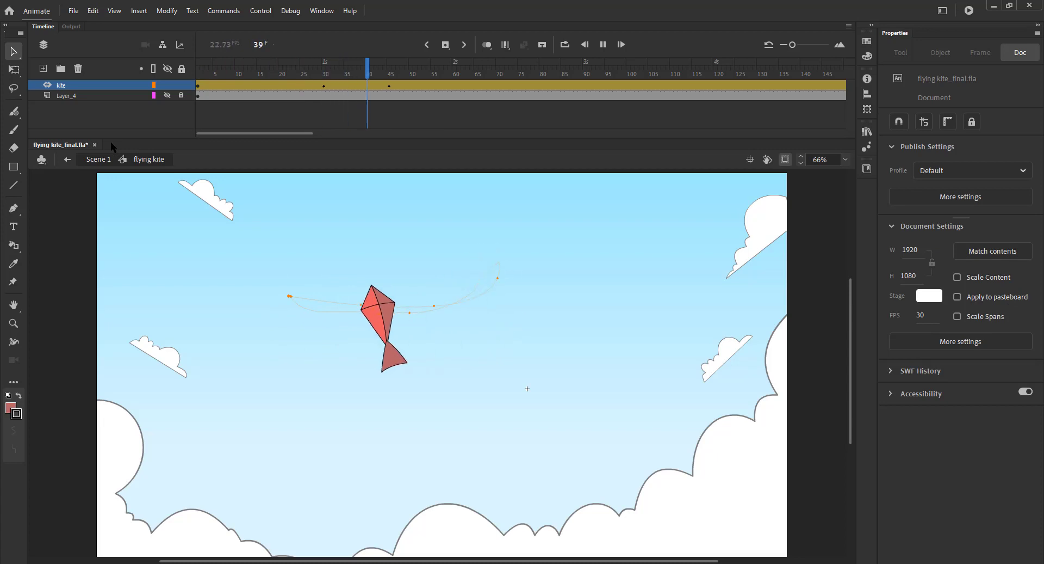
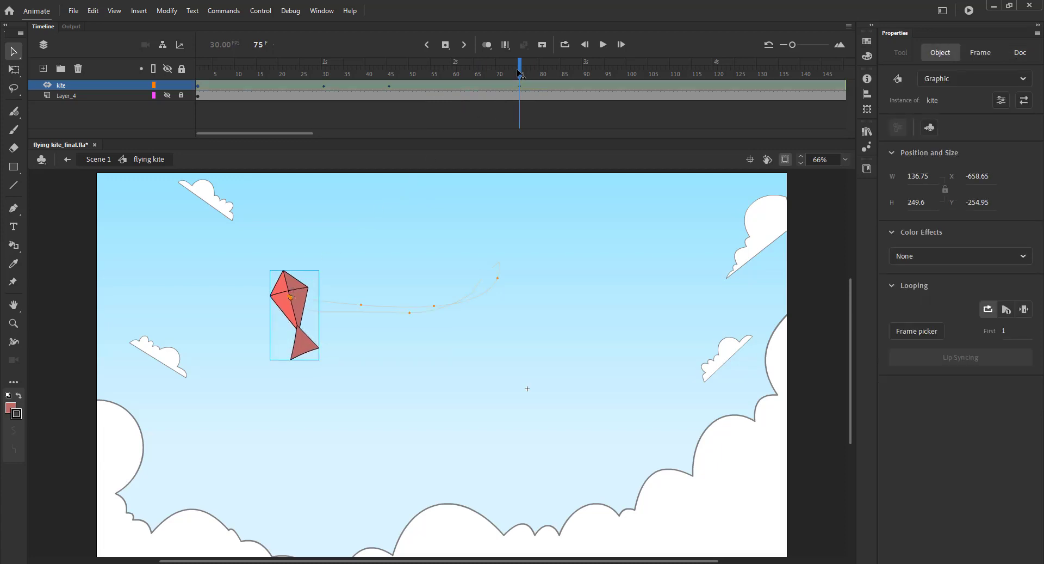
- Nudge the kite slightly at frames 60 and 68 so it hovers near its starting point
mouse_move(519, 85)
left_mouse_down()
mouse_move(415, 87)
mouse_move(544, 94)
mouse_move(521, 88)
left_mouse_up()
left_click_drag(451, 73, 489, 81)
left_click(290, 284)
left_click(290, 282)
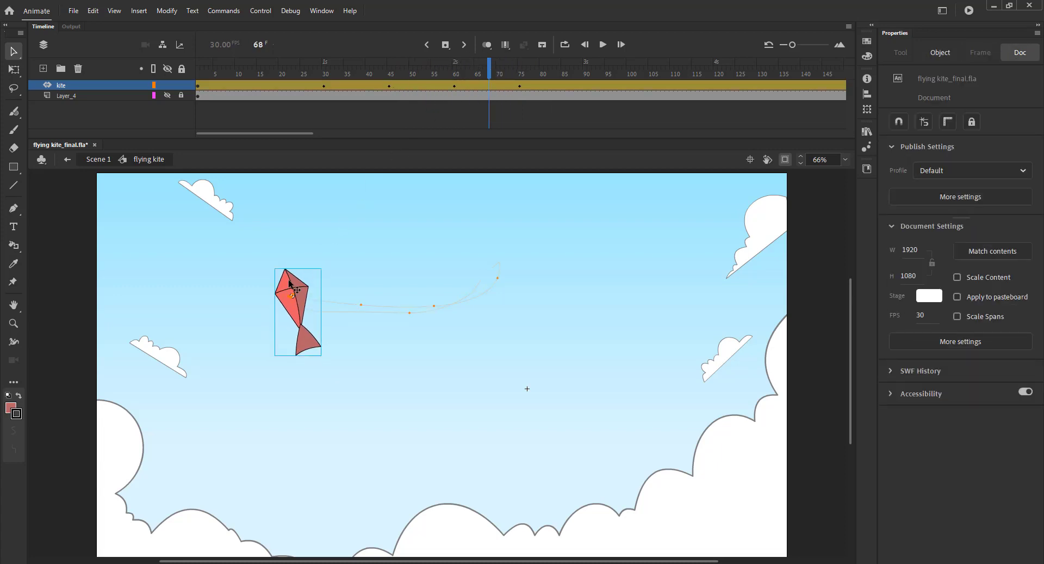
- At frame 100, move the kite down and right to about X -180, Y -161 along a downward-curved path
left_click_drag(380, 85, 629, 96)
left_click(294, 316)
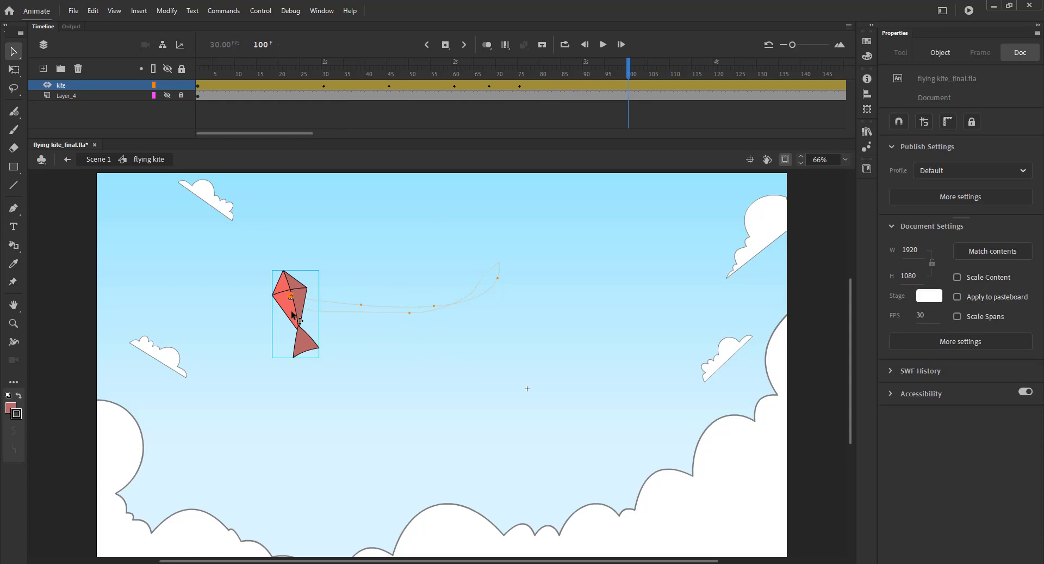
left_click_drag(293, 315, 463, 348)
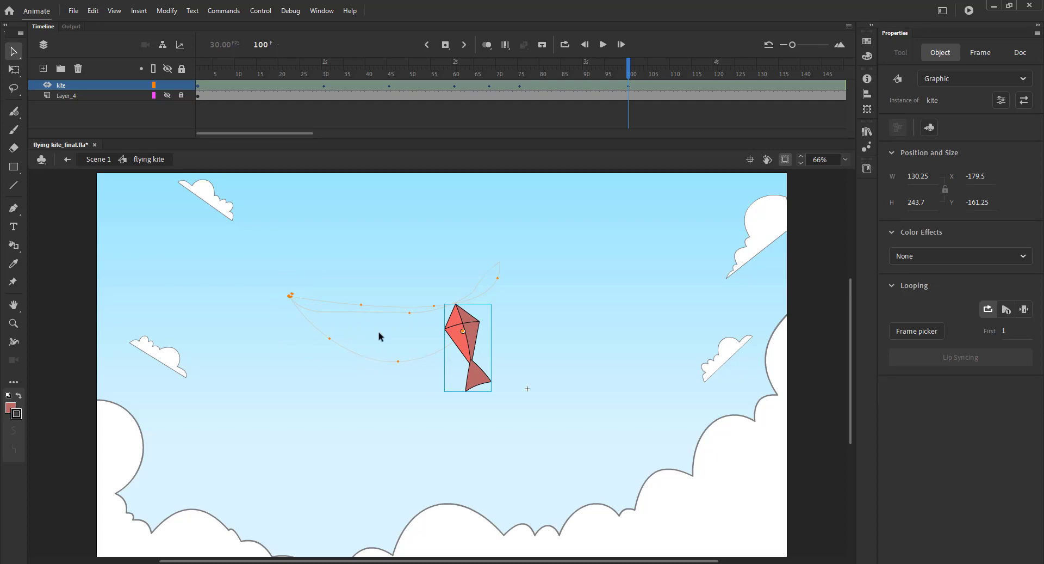
- Nudge the kite slightly at frames 106 and 120 so it hovers at the lower-right end of its path
left_click_drag(629, 86, 651, 91)
left_click(473, 326)
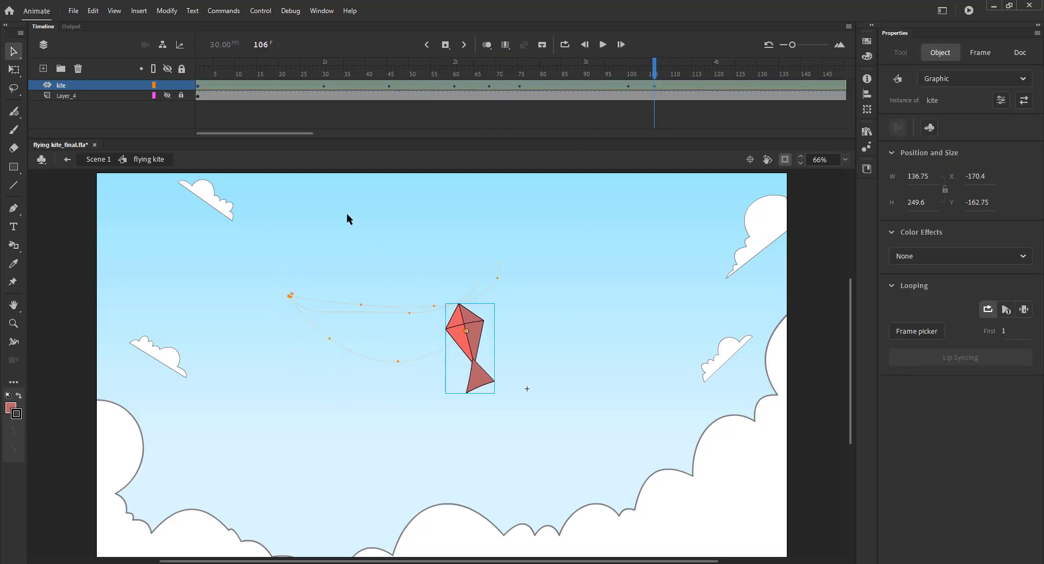
left_click_drag(252, 134, 265, 135)
left_click_drag(571, 81, 642, 78)
left_click(463, 323)
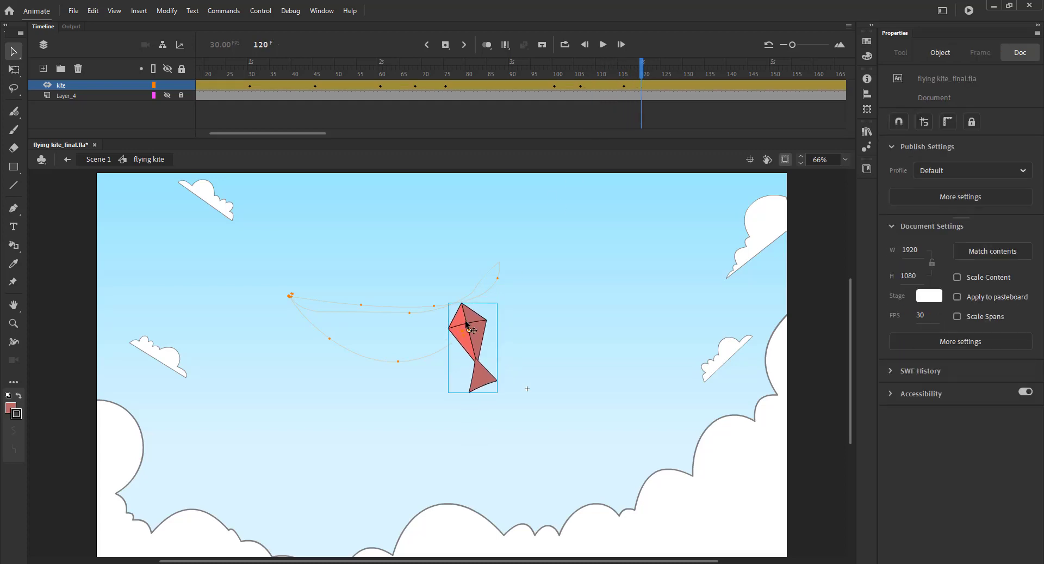
left_click_drag(466, 325, 466, 322)
- At frame 150, move the kite up to about X -92, Y -337 and curve the path leading to it
left_click_drag(642, 82, 775, 86)
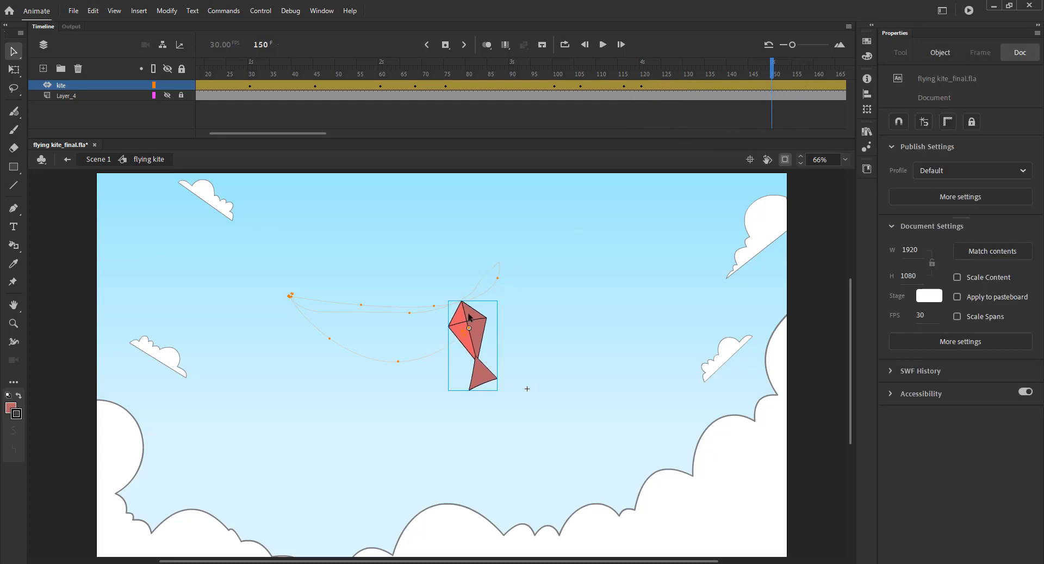
left_click_drag(463, 322, 491, 262)
left_click_drag(265, 133, 316, 132)
left_click_drag(509, 79, 506, 117)
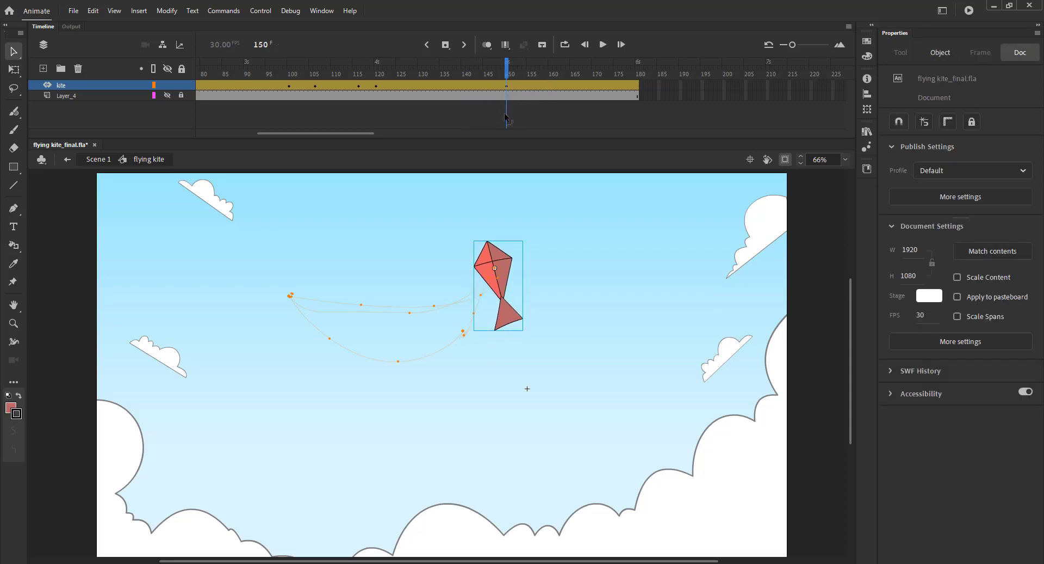
left_click(488, 313)
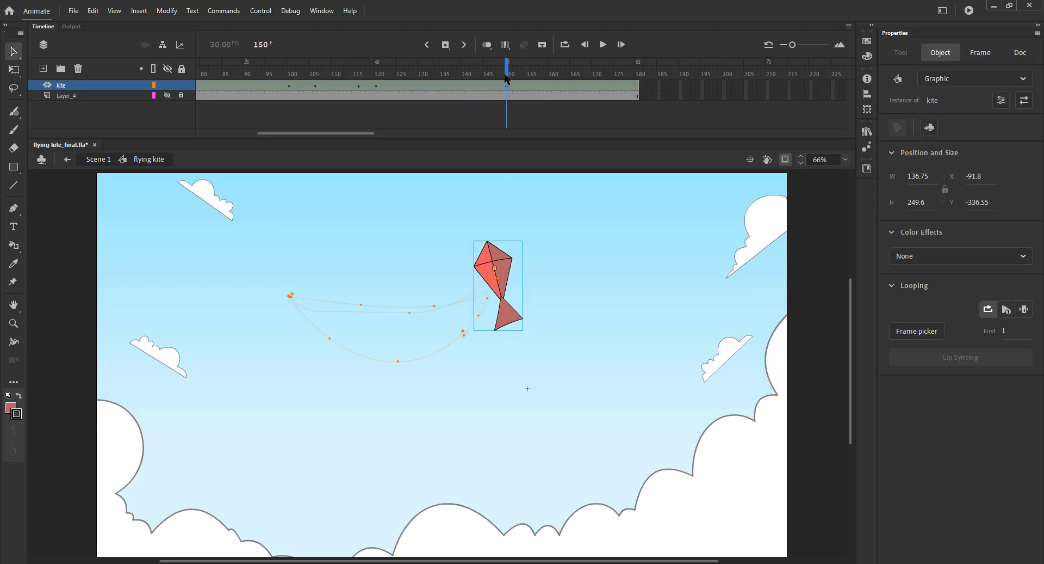
- Copy the kite's frame 1 keyframe to frame 180 so the flight ends where it starts
left_click_drag(505, 79, 647, 109)
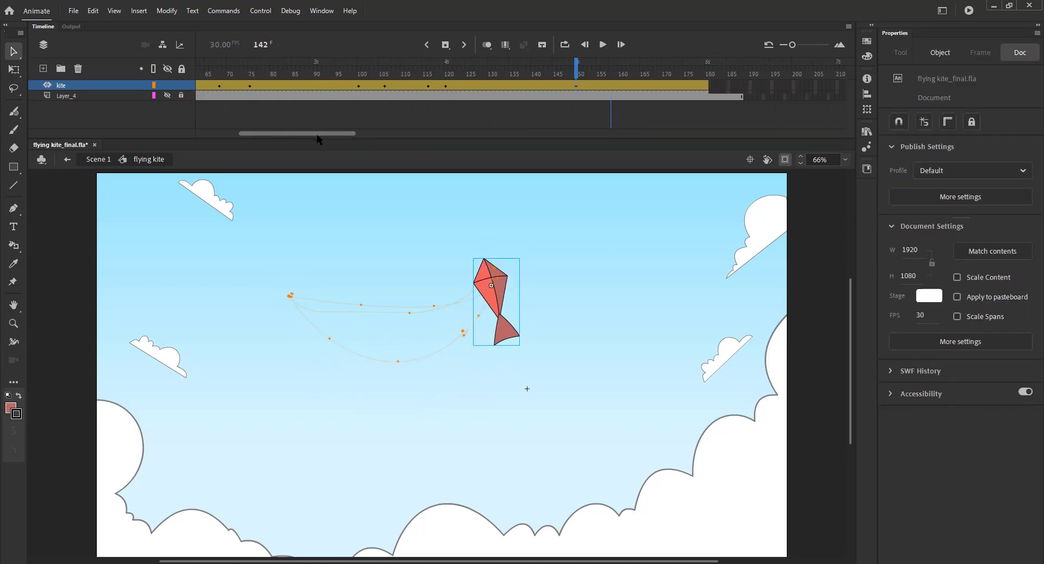
left_click_drag(317, 135, 385, 135)
left_click_drag(227, 75, 372, 95)
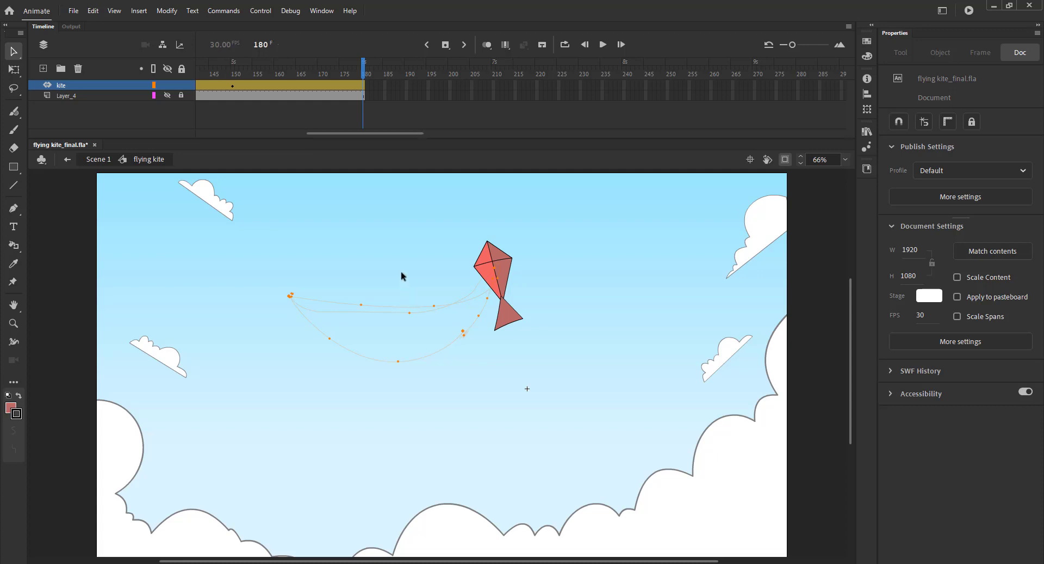
left_click_drag(381, 133, 259, 173)
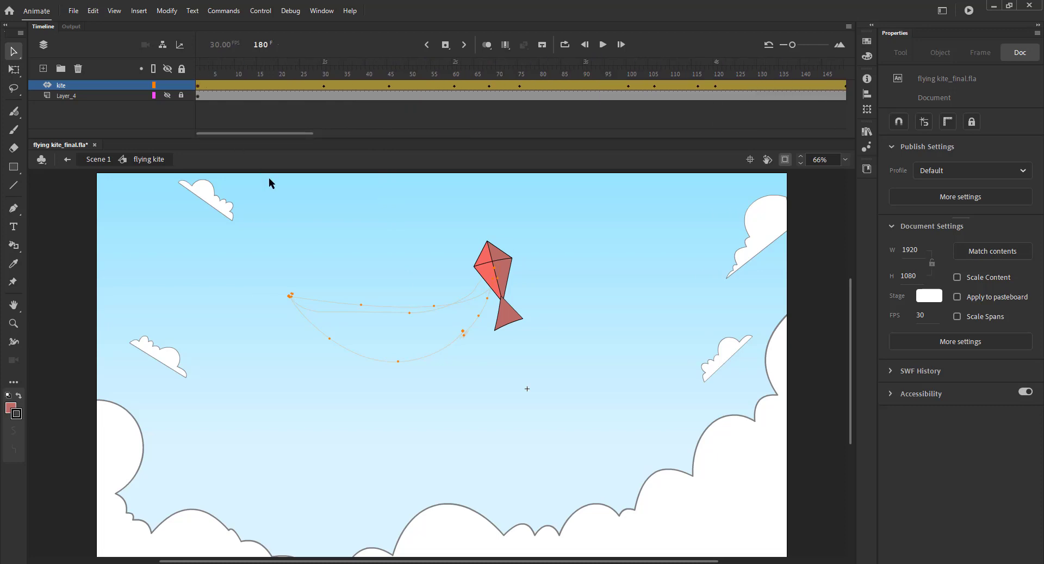
left_click(198, 86)
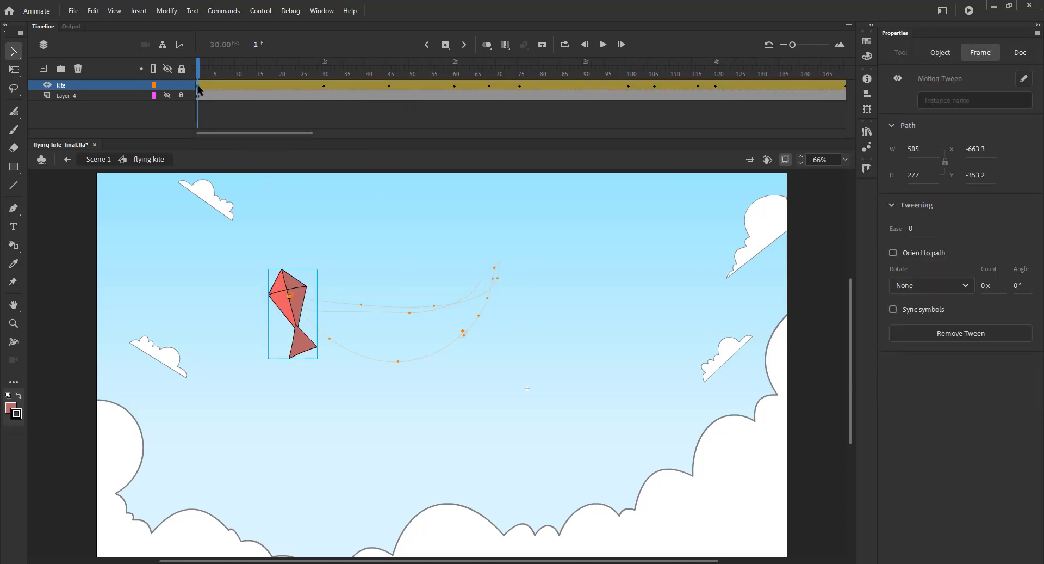
double_click(199, 87)
left_click(203, 80)
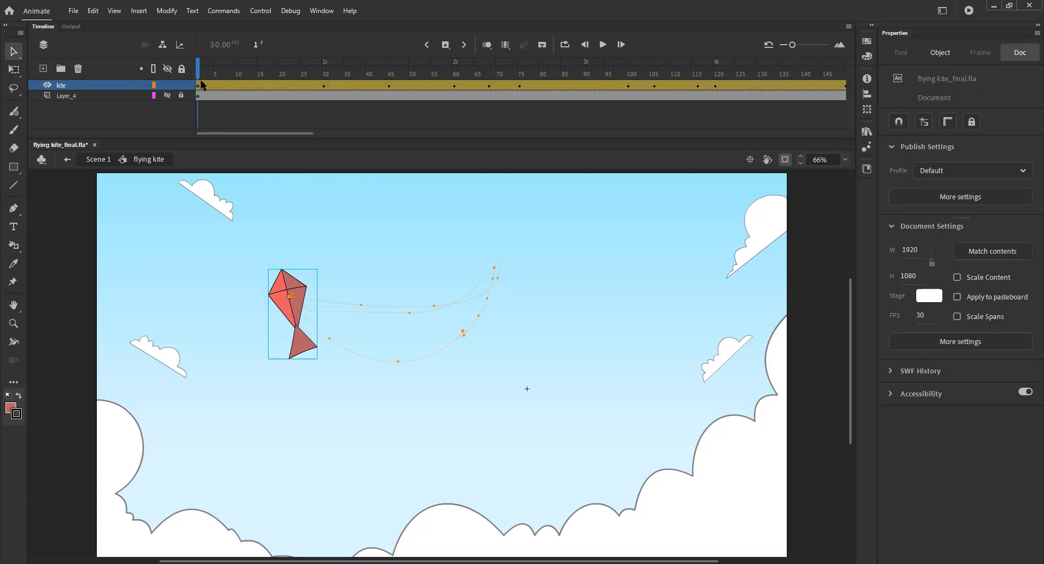
left_click(199, 87)
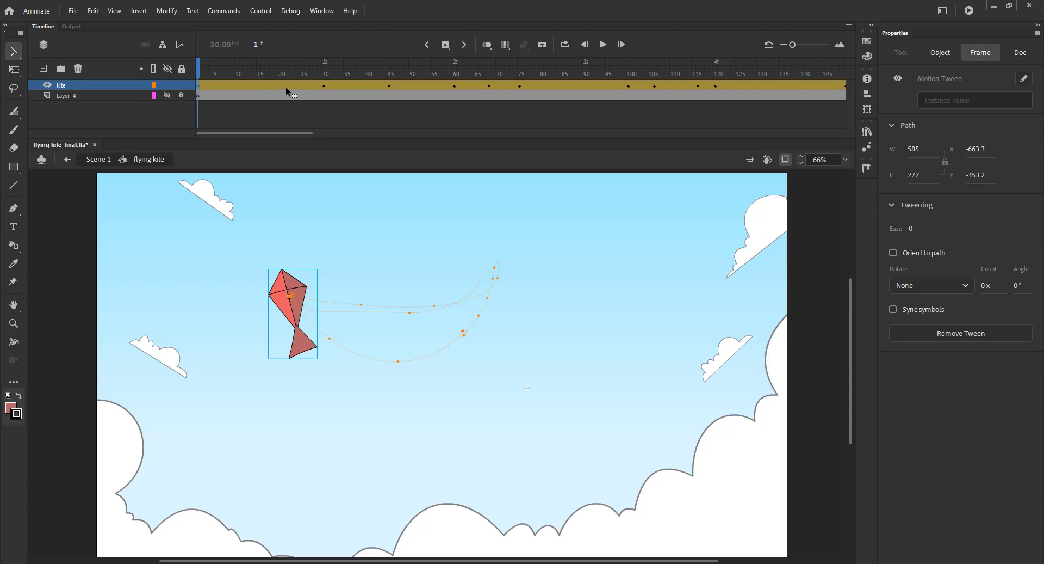
left_click_drag(883, 94, 782, 86)
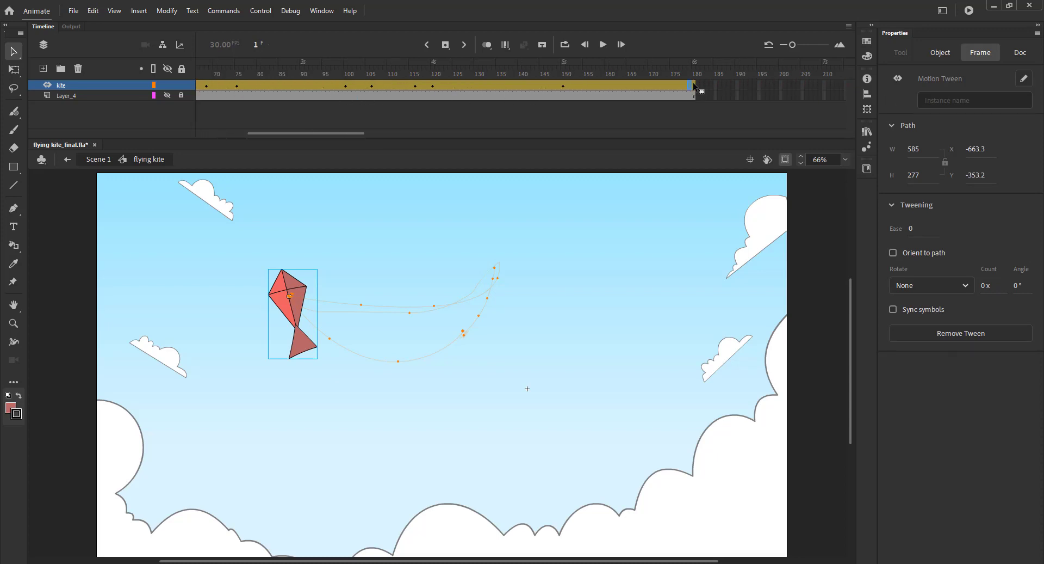
- Bend the return path between frames 150 and 180 upward into an arc and play it
left_click_drag(690, 71, 568, 101)
left_click(382, 284)
left_click_drag(368, 259, 346, 262)
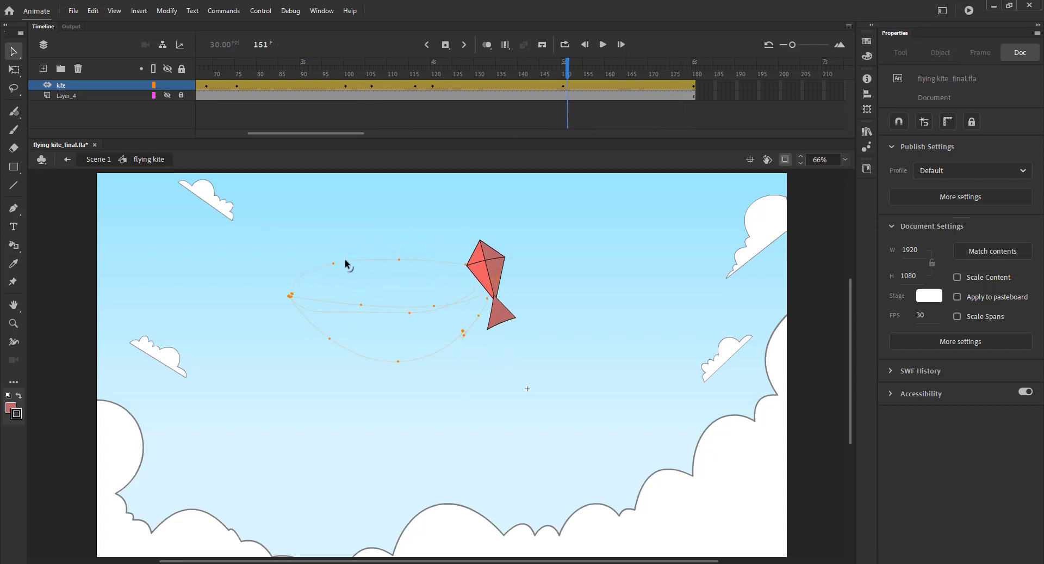
left_click_drag(414, 260, 383, 258)
key("Return")
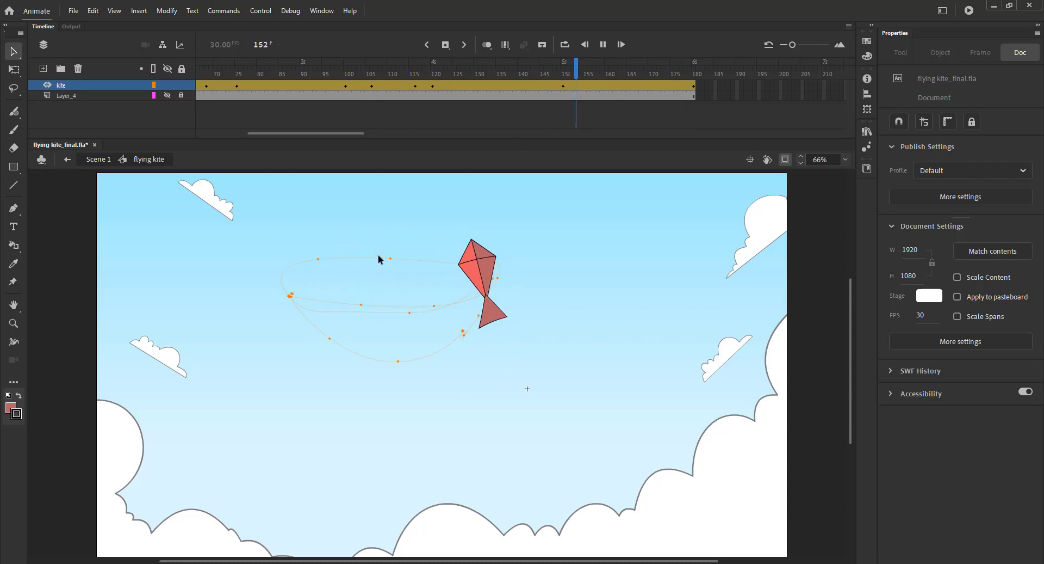
- At frame 158, shift the kite to about X -270, Y -337 to refine its return path
left_click(563, 74)
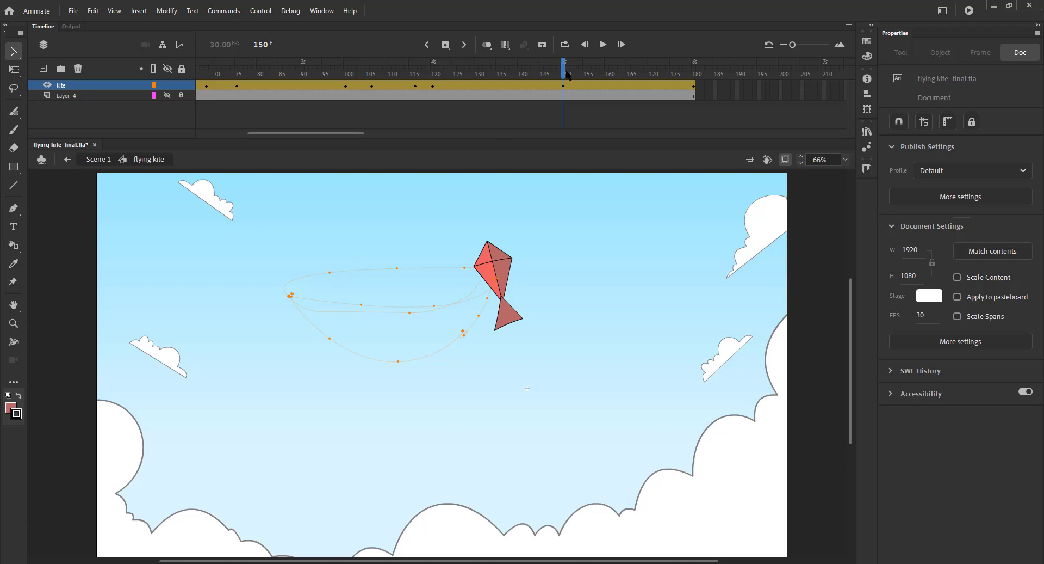
left_click_drag(567, 76, 598, 75)
left_click(598, 86)
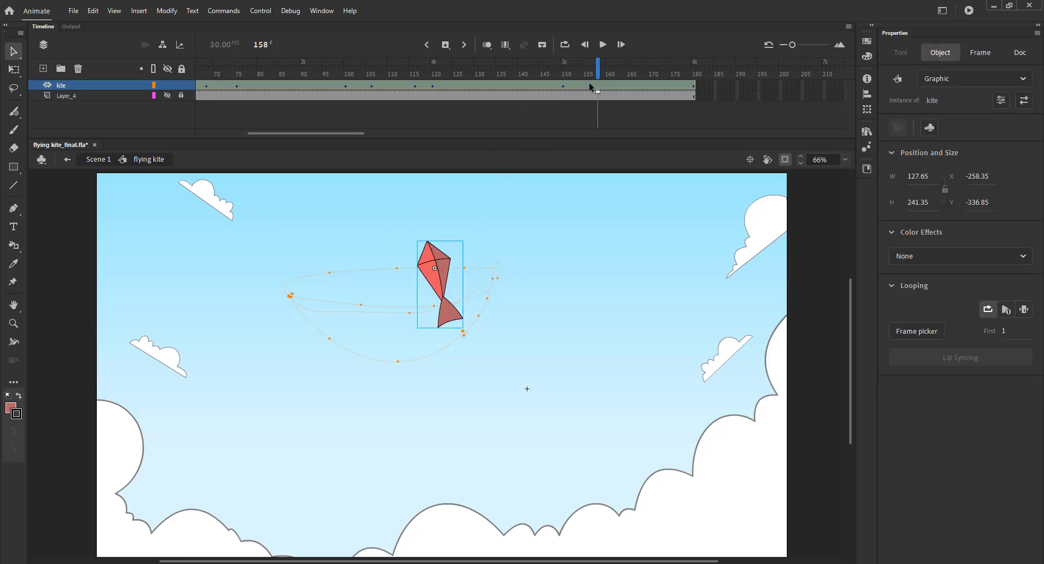
left_click(560, 122)
left_click_drag(436, 260, 431, 259)
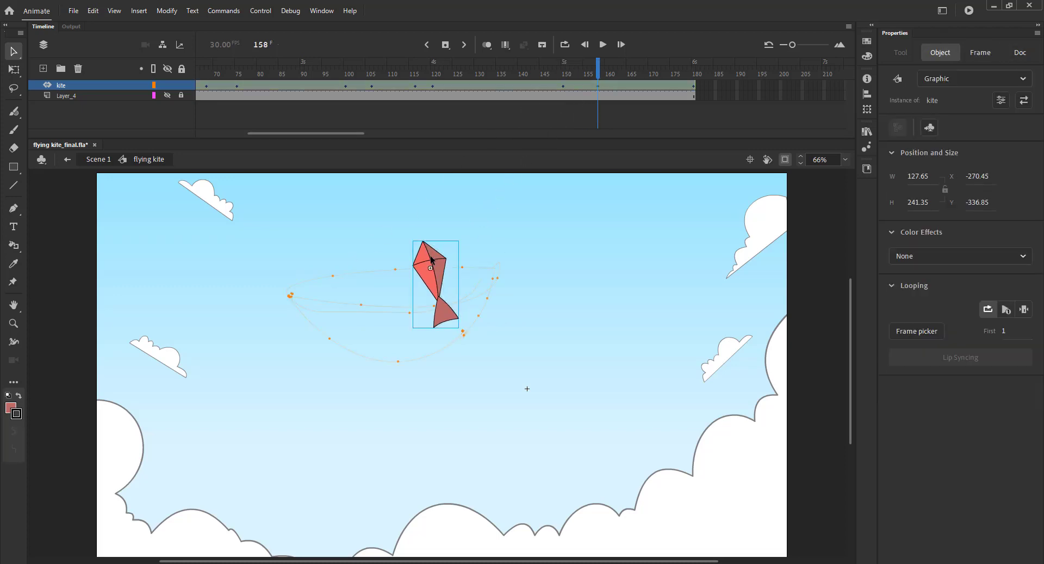
left_click_drag(596, 72, 490, 116)
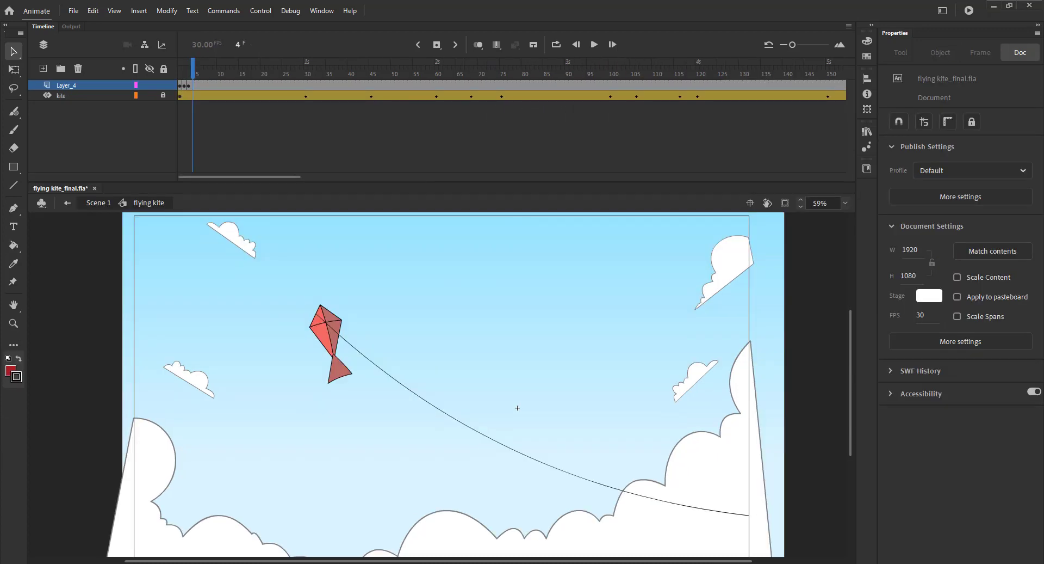
- At frame 4, attach the string's upper end on Layer_4 to the middle of the kite
key("z")
left_click_drag(300, 298, 356, 369)
key("space")
left_click_drag(556, 371, 599, 364)
key("ctrl+minus")
key("ctrl+minus")
left_click_drag(509, 372, 417, 311)
key("v")
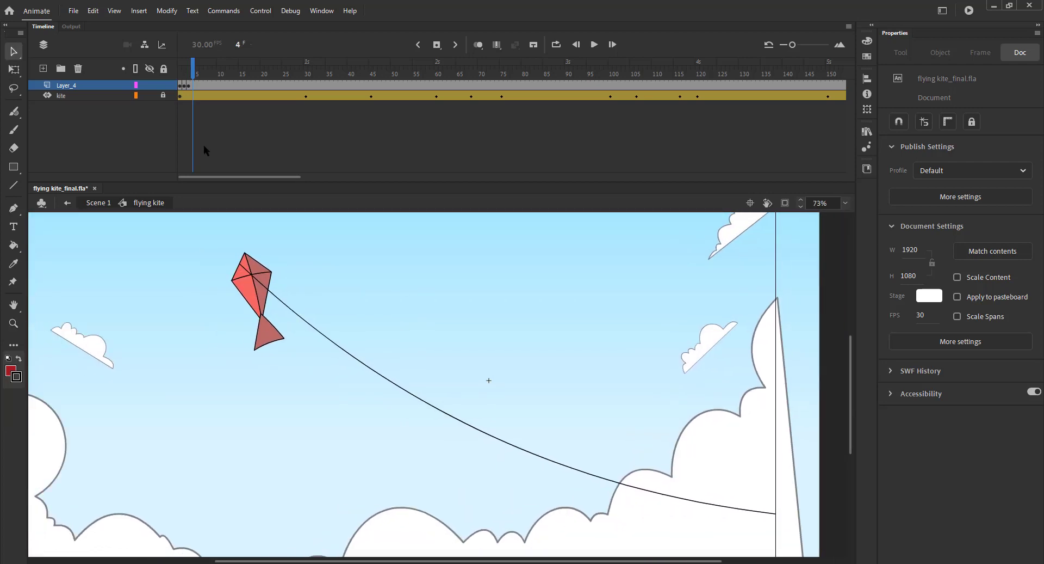
left_click_drag(239, 264, 251, 275)
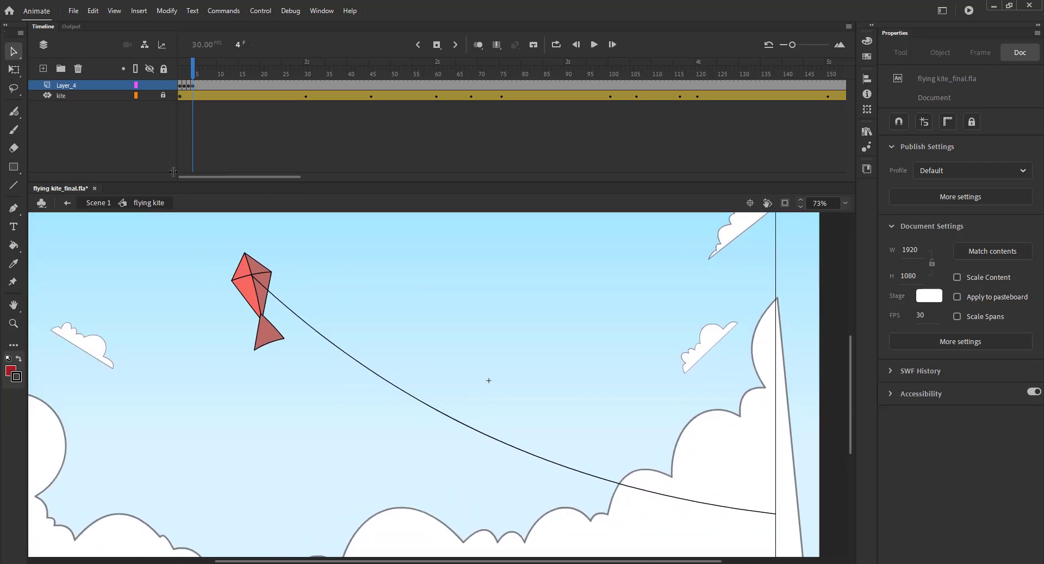
- Add string keyframes for frames 5 to 8, attaching the string's upper end to the kite on each
key("F6")
key("period")
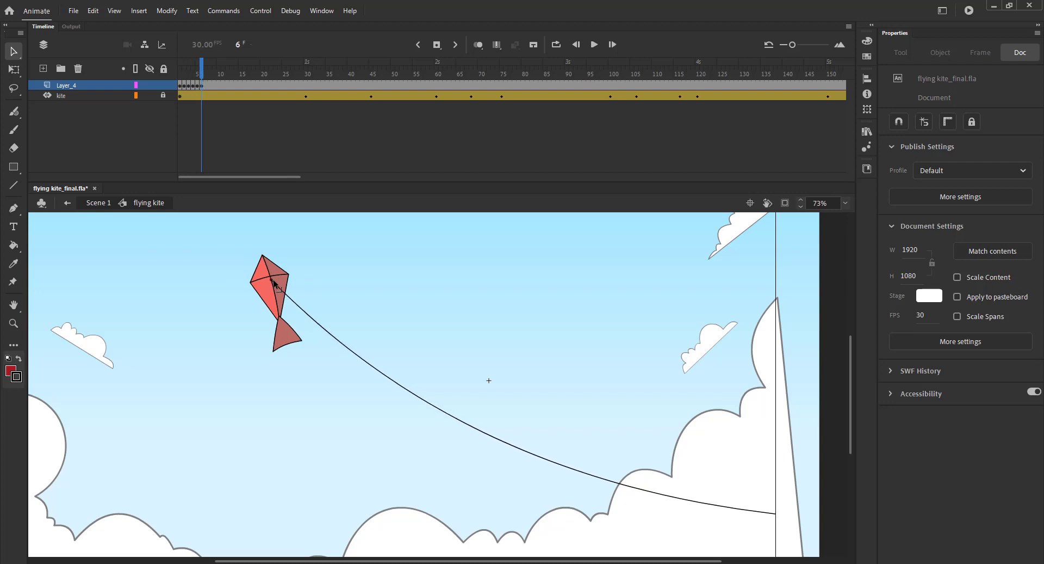
left_click(730, 509)
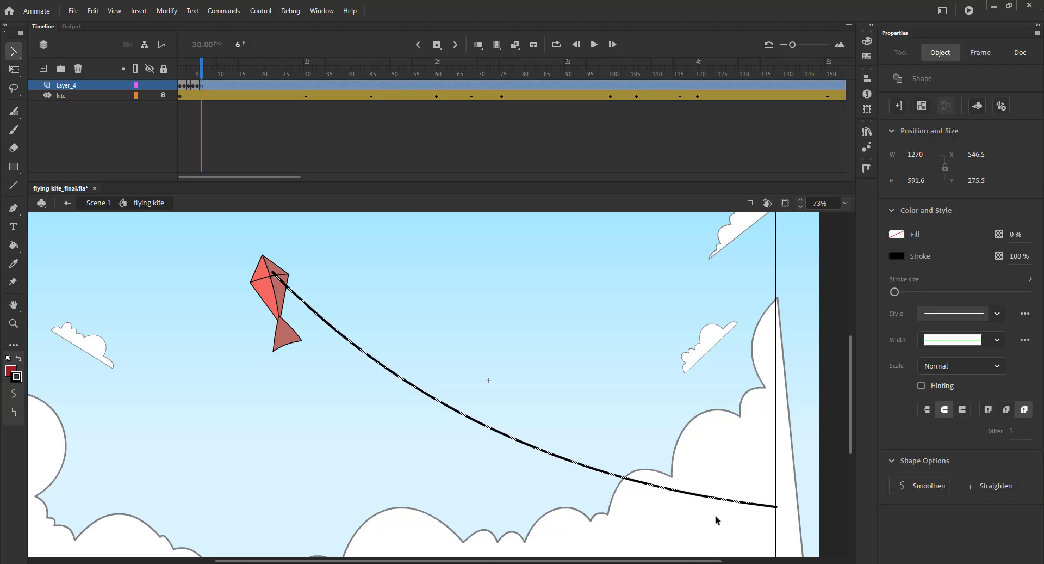
left_click(301, 275)
mouse_move(280, 272)
left_mouse_down()
mouse_move(271, 277)
mouse_move(292, 281)
left_mouse_up()
key("F6")
key("F6")
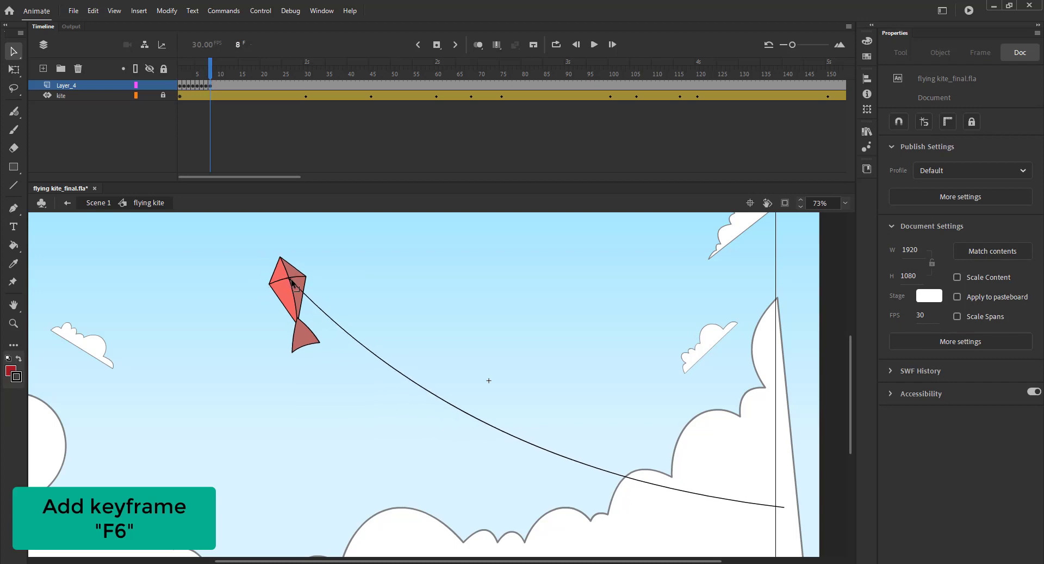
- Compare the first string keyframes with onion skinning from frame 1, and switch it off again
left_click_drag(208, 77, 180, 87)
left_click(478, 44)
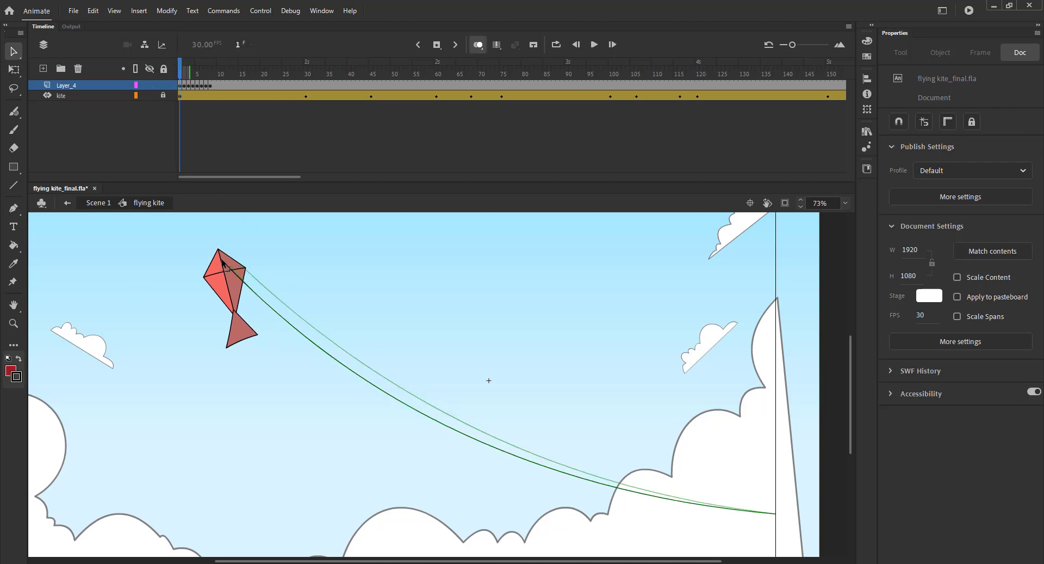
left_click(479, 44)
- Attach the string to the kite at frame 9, and reposition its ends and curve to meet the kite at frame 20
left_click_drag(184, 85, 219, 82)
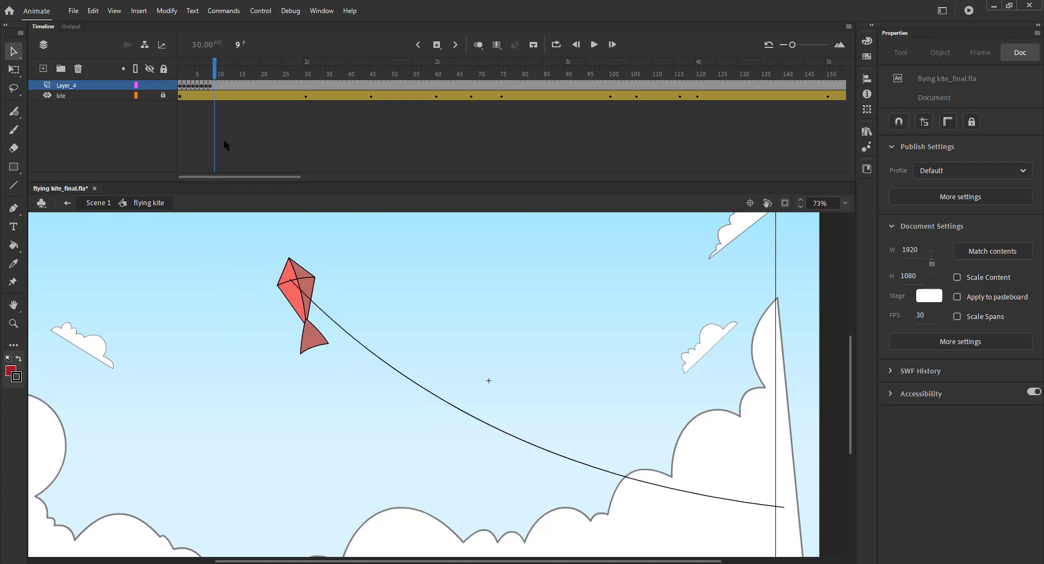
left_click_drag(291, 283, 298, 282)
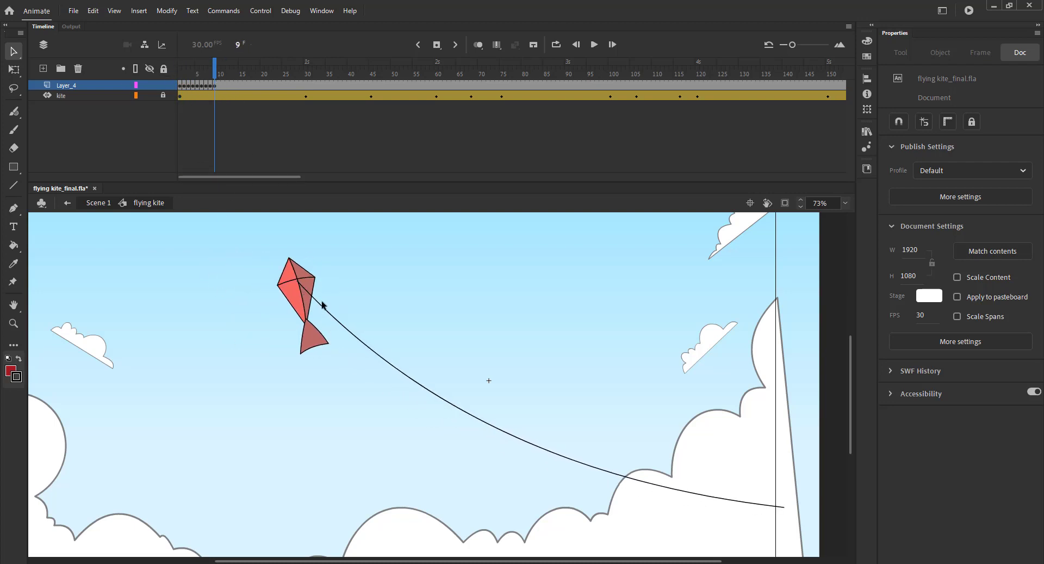
left_click_drag(211, 82, 264, 108)
left_click_drag(297, 281, 399, 284)
left_click_drag(688, 489, 678, 476)
left_click_drag(783, 507, 827, 485)
left_click_drag(634, 452, 623, 442)
- Create a shape tween on the string between frames 9 and 20, with an extra aligned keyframe at frame 14
left_click_drag(208, 78, 229, 92)
right_click(238, 85)
left_click(255, 114)
left_click(239, 87)
key("F6")
left_click(267, 106)
left_click_drag(342, 282, 342, 283)
- Save the file, and at frame 30 attach the string's upper end to the kite and adjust its curve
left_click_drag(227, 76, 308, 80)
key("ctrl+s")
key("period")
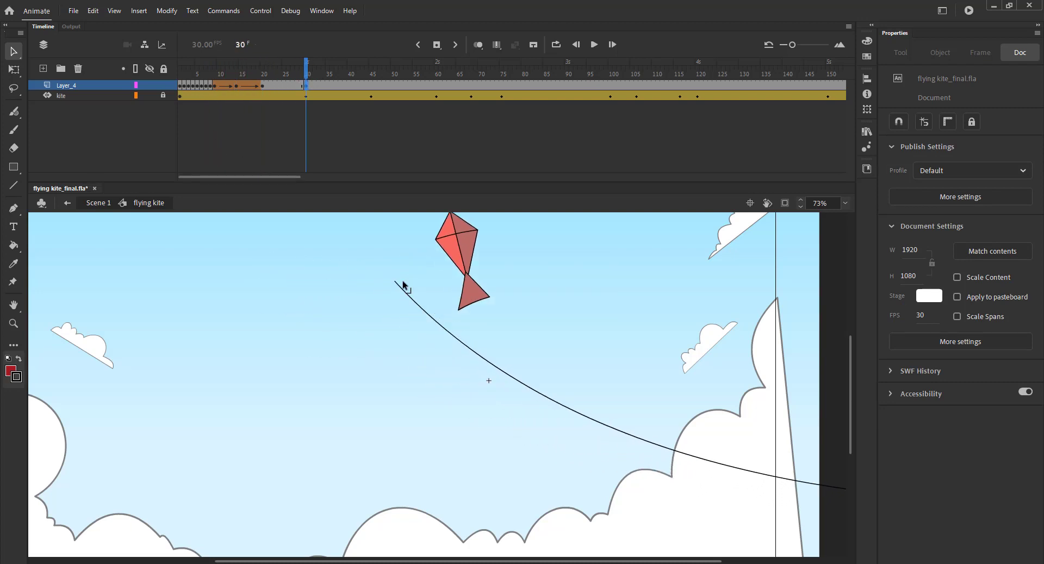
left_click_drag(395, 281, 455, 234)
left_click_drag(726, 458, 779, 434)
- Create a shape tween on the string between frames 20 and 30 and scrub past it
right_click(285, 85)
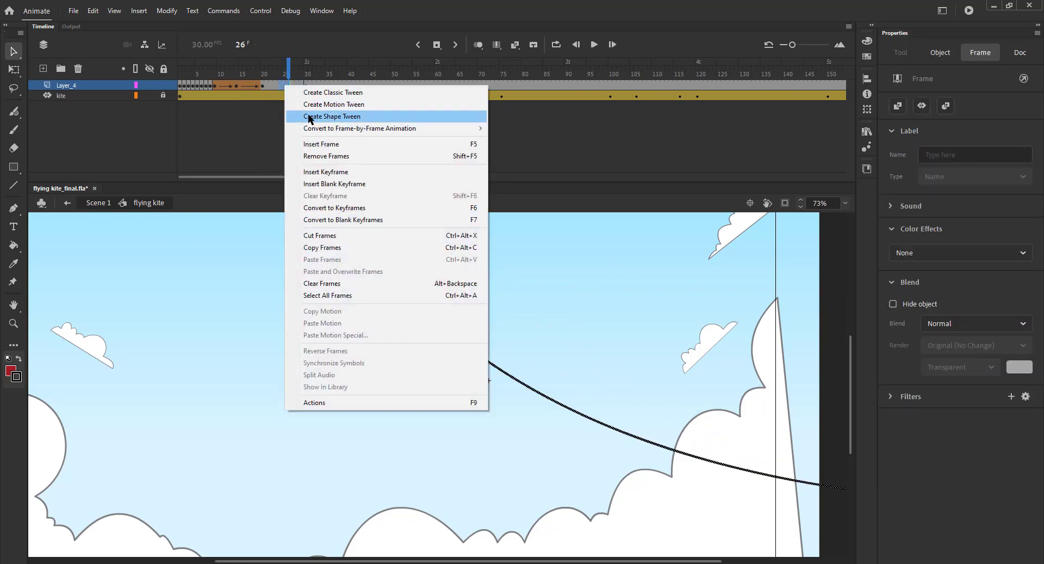
left_click(310, 107)
left_click_drag(285, 85, 311, 86)
- Keyframe the string frame by frame up to frame 33, moving its end onto the kite and bending its curve
left_click_drag(464, 242, 434, 257)
key("period")
left_click_drag(545, 330, 523, 333)
key("F6")
left_click_drag(434, 258, 422, 271)
left_click_drag(569, 362, 551, 380)
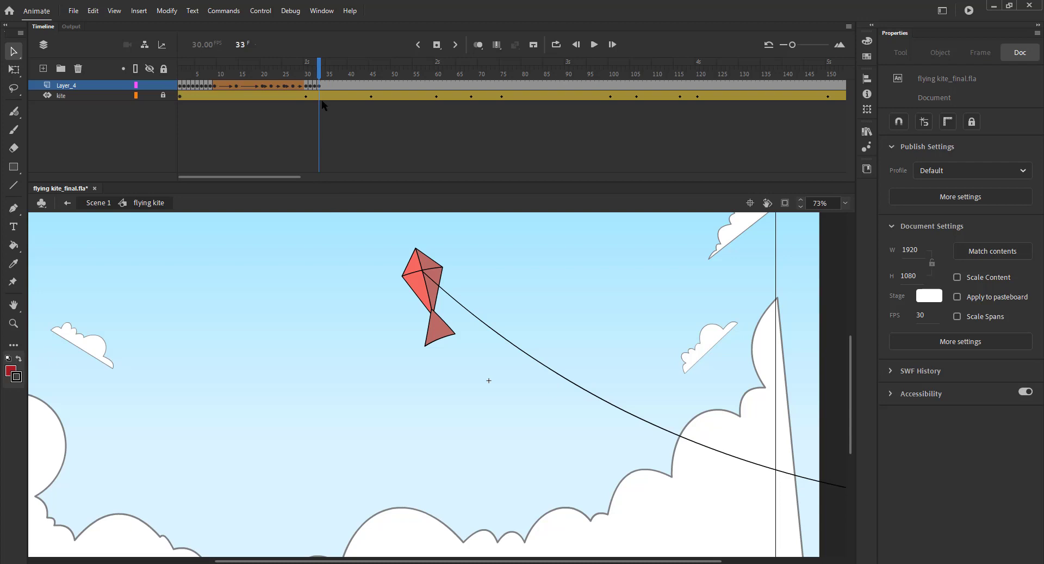
- Keyframe the string at frames 34 and 35, attach it to the kite, and lower its far end and curve
key("F6")
left_click_drag(422, 270, 407, 278)
key("F6")
left_click_drag(564, 329, 510, 306)
left_click_drag(353, 255, 338, 262)
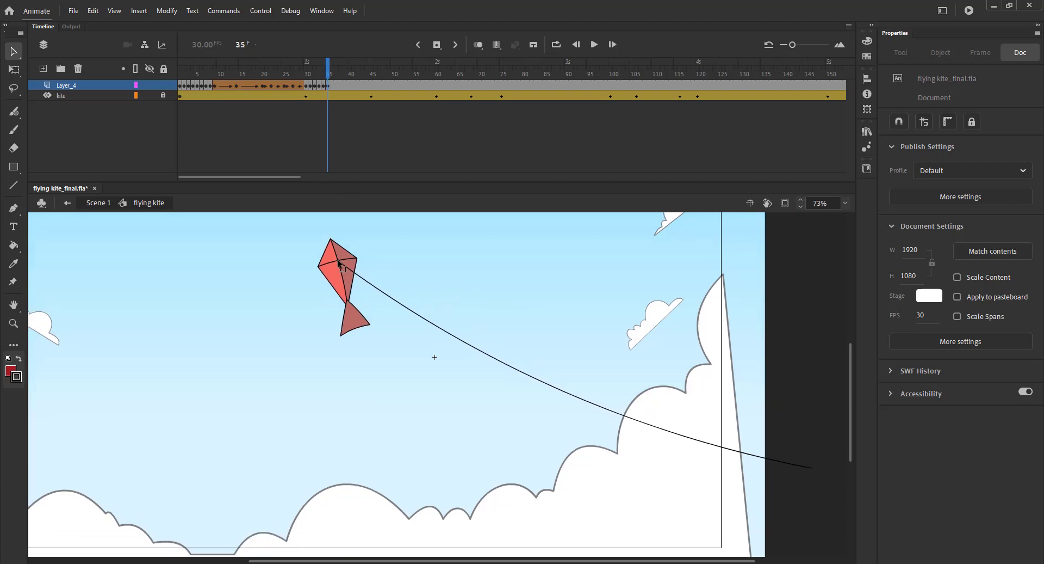
left_click_drag(810, 471, 774, 555)
left_click_drag(565, 426, 534, 430)
- Keyframe the string at frames 36 to 38, reattaching its upper end to the kite and reshaping its curve
key("F6")
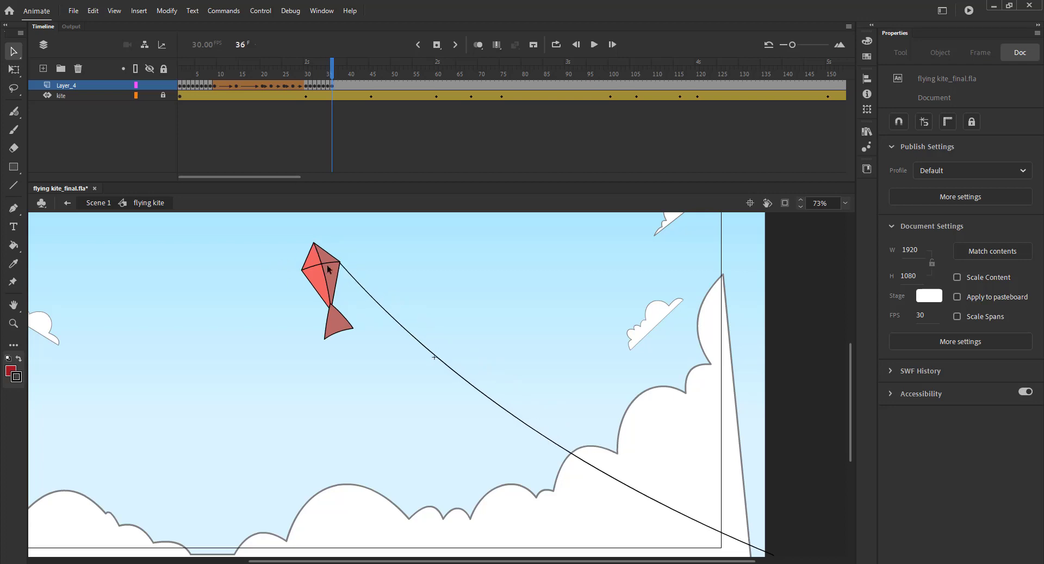
left_click_drag(338, 264, 324, 265)
key("period")
key("F6")
key("F6")
left_click_drag(307, 266, 290, 265)
left_click_drag(433, 379, 452, 313)
left_click_drag(453, 313, 434, 341)
- Add a string keyframe on every frame from 40 to 72, keeping its upper end attached to the kite
left_click_drag(241, 243, 333, 351)
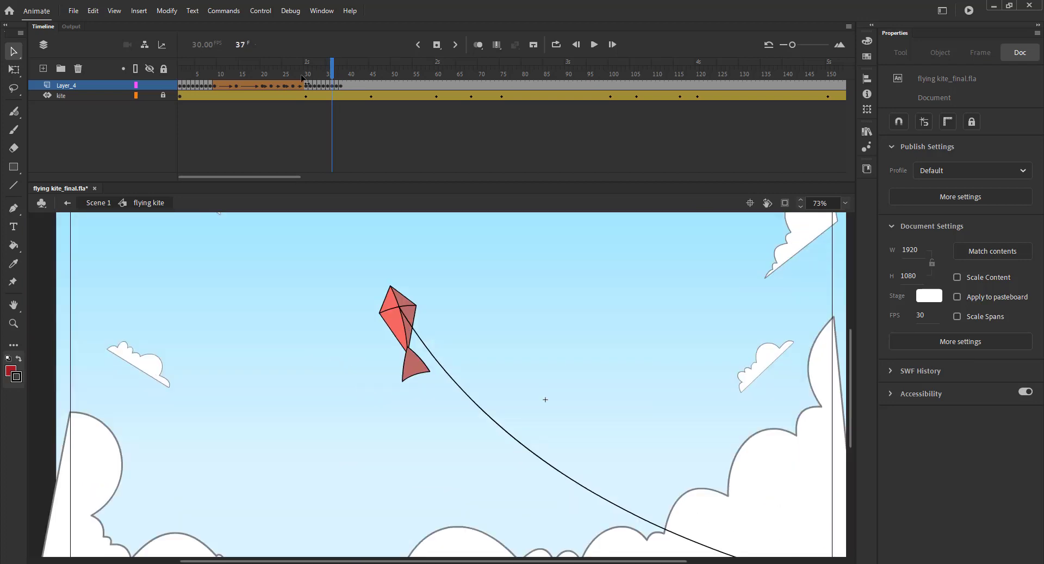
left_click_drag(303, 78, 349, 81)
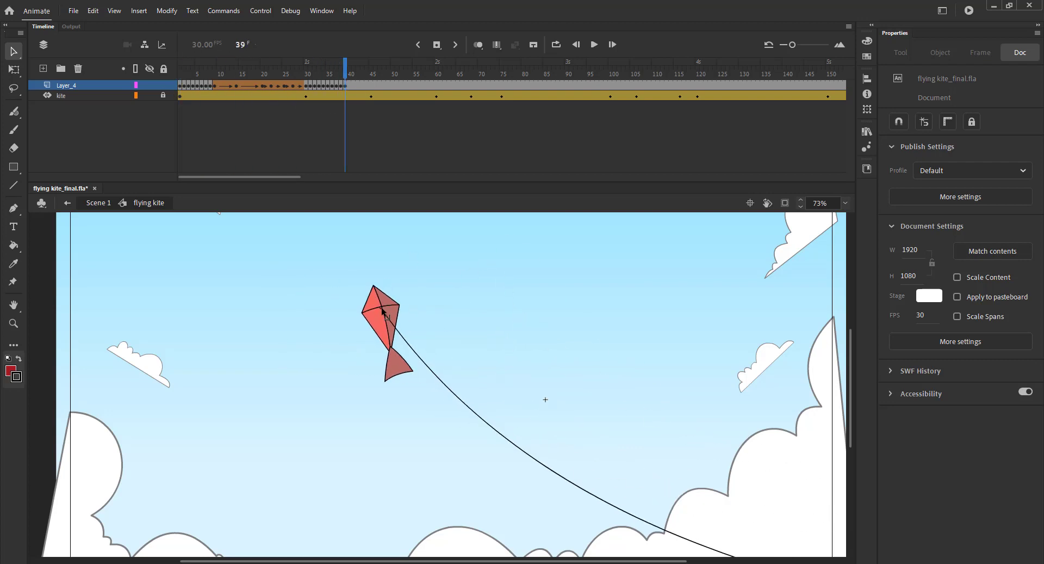
scroll(550, 366, "down", 3)
scroll(410, 403, "left", 3)
scroll(411, 404, "up", 3)
key("F6")
left_click_drag(445, 292, 347, 273)
key("F6")
key("F6")
key("F6")
key("F6")
key("F6")
key("F6")
key("F6")
key("F6")
key("F6")
key("F6")
key("F6")
key("F6")
key("F6")
key("F6")
key("F6")
key("F6")
key("F6")
key("F6")
key("F6")
key("F6")
key("F6")
key("F6")
key("F6")
key("F6")
key("F6")
key("F6")
key("F6")
key("F6")
key("F6")
key("F6")
key("F6")
key("F6")
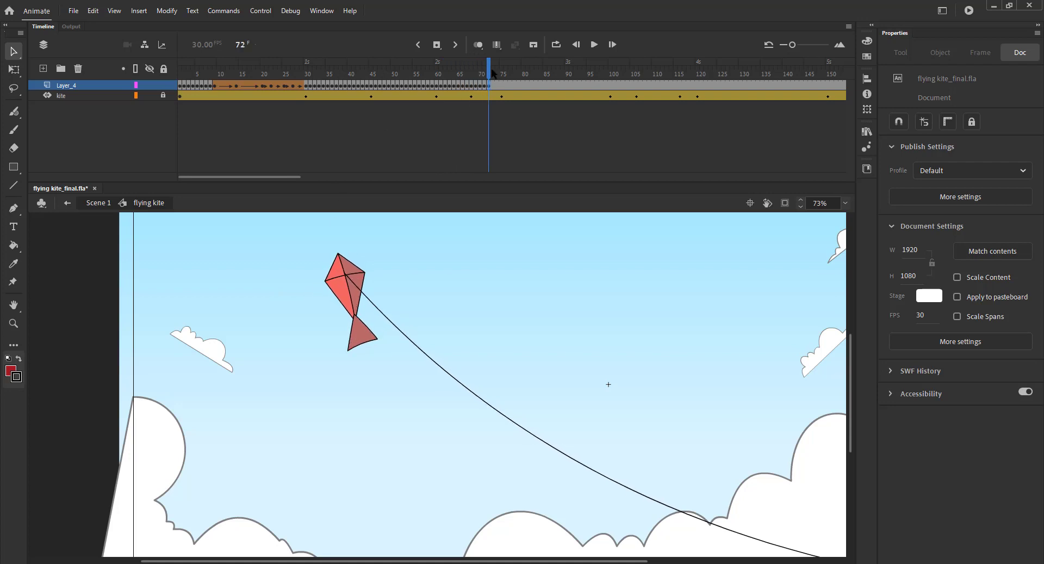
- Continue the string keyframes through frame 78, moving its upper end down with the kite
left_click_drag(490, 71, 506, 93)
left_click_drag(346, 274, 367, 305)
key("F6")
key("F6")
key("F6")
key("F6")
key("F6")
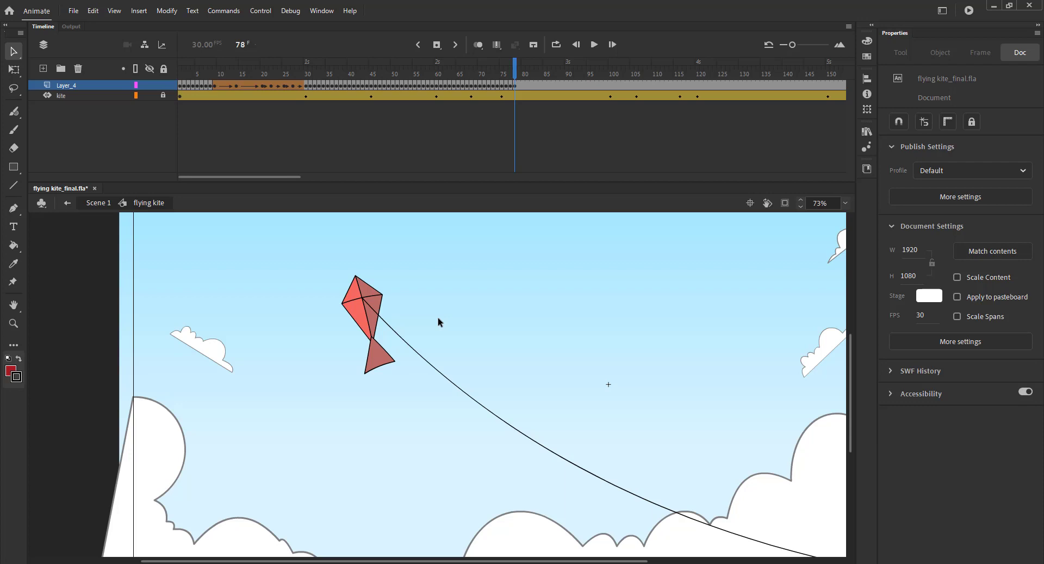
- Reattach the string's upper end to the kite frame by frame from frame 79 to 87
key("period")
key("period")
key("period")
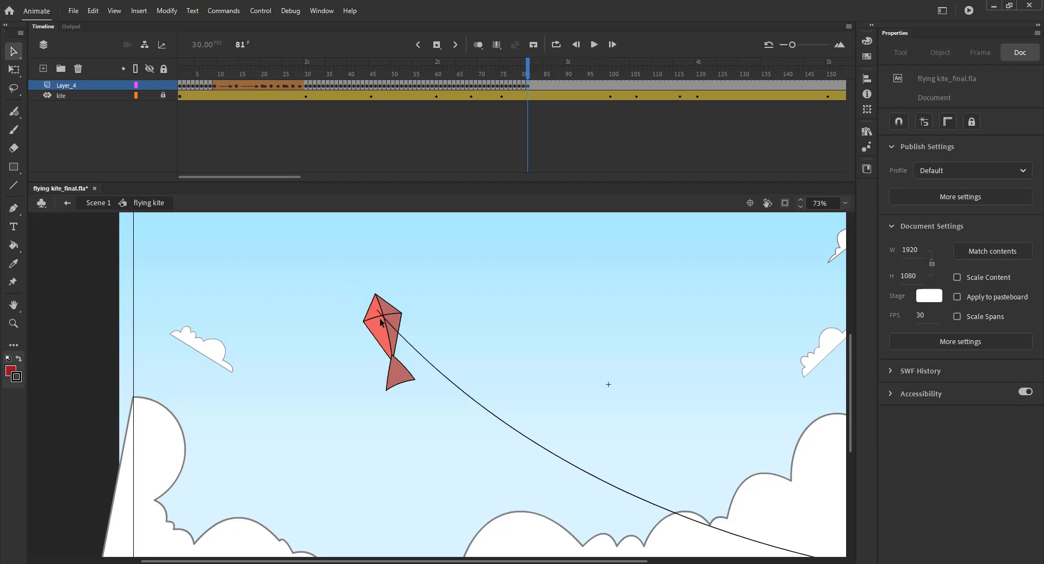
key("period")
key("period")
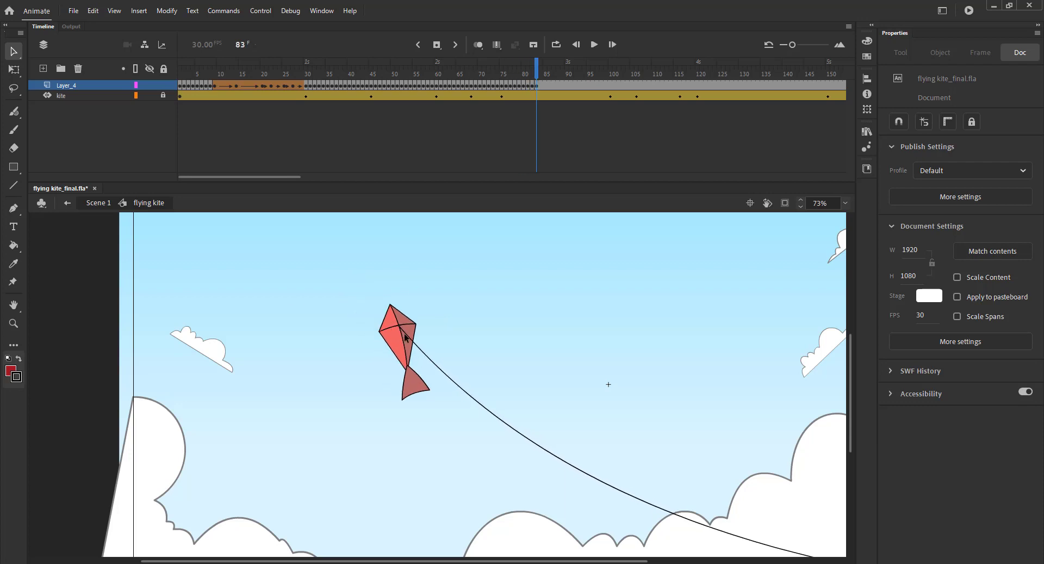
key("period")
key("period")
key("period")
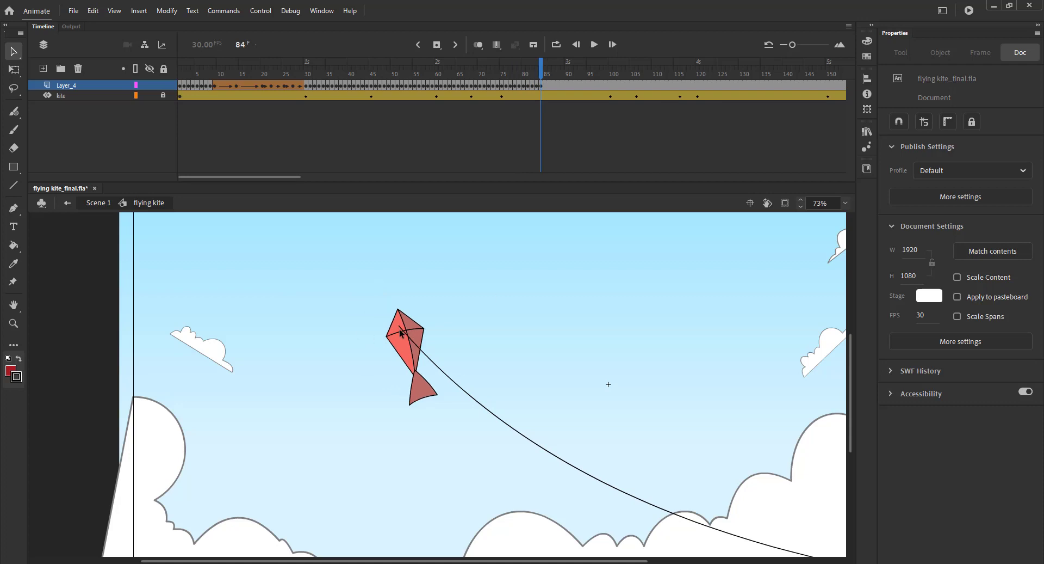
key("period")
key("period")
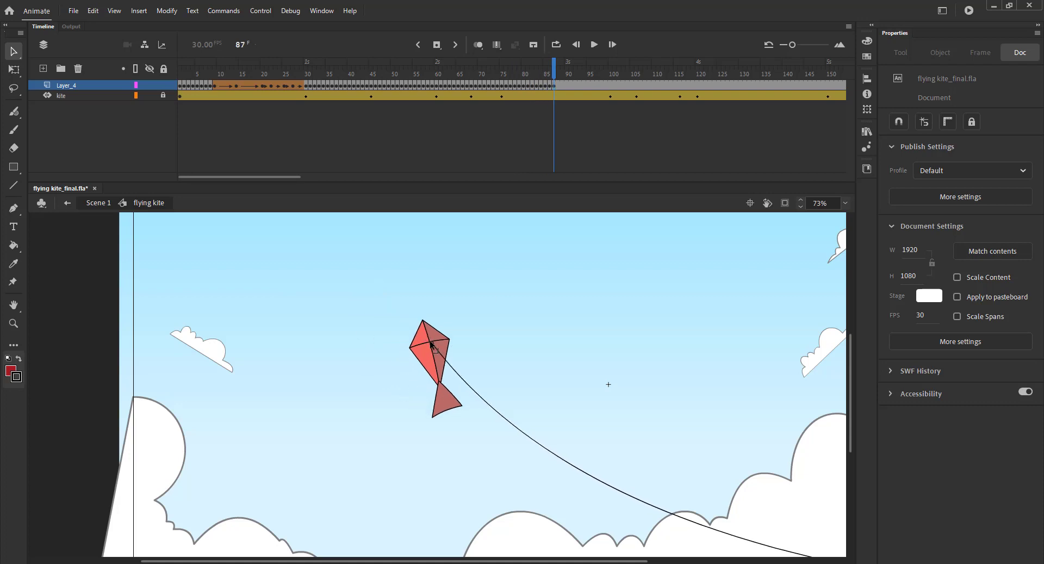
- Adjust the lower part of the string from frame 87 and continue its keyframes to frame 89
scroll(718, 438, "down", 3)
scroll(718, 437, "right", 3)
left_click_drag(718, 438, 742, 480)
left_click_drag(275, 259, 450, 356)
scroll(506, 251, "down", 2)
left_click_drag(504, 244, 465, 330)
left_click_drag(558, 75, 566, 107)
scroll(410, 368, "down", 1)
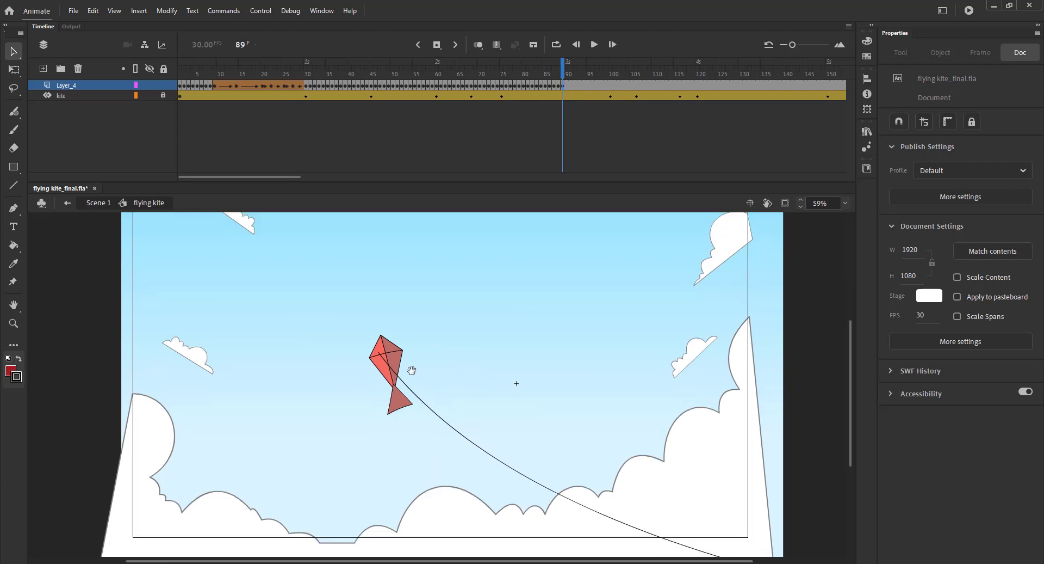
- At frame 90, attach the string's upper end to the kite and move its far end slightly down
left_click_drag(370, 415, 347, 397)
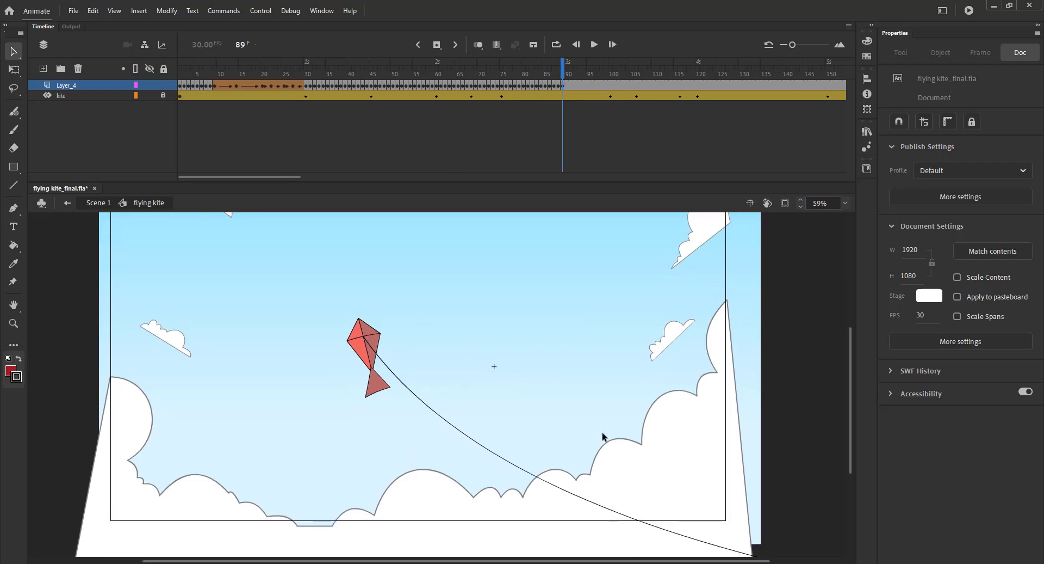
left_click_drag(592, 425, 572, 383)
mouse_move(564, 68)
left_mouse_down()
mouse_move(550, 69)
mouse_move(563, 68)
left_mouse_up()
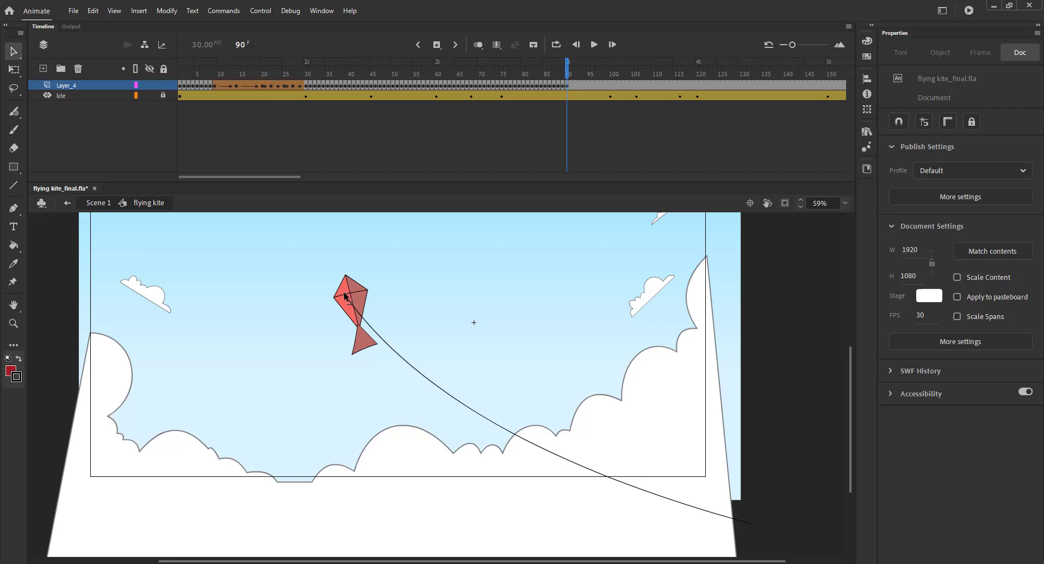
left_click_drag(345, 294, 361, 311)
left_click_drag(752, 524, 743, 538)
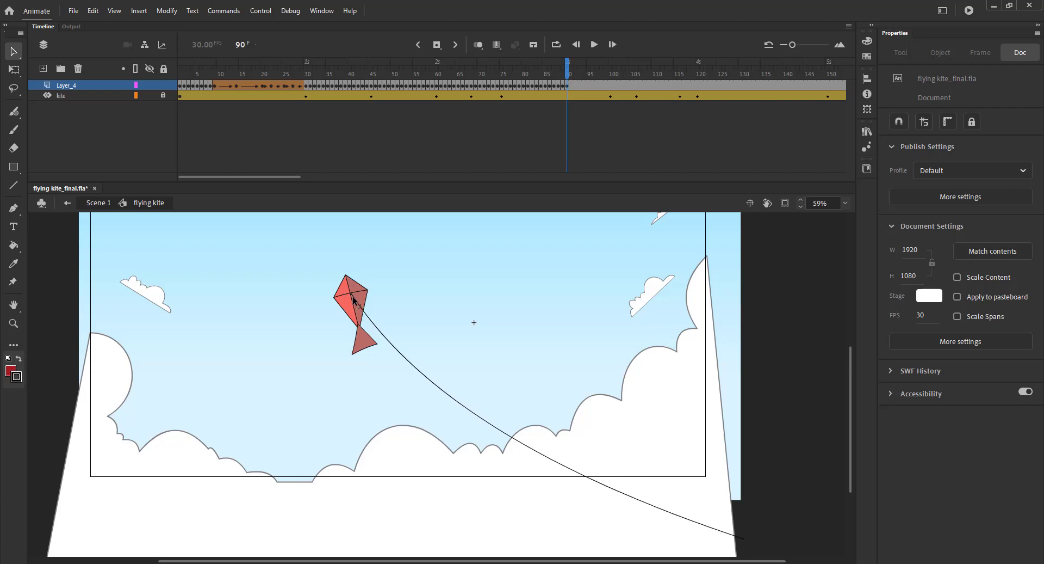
- Reattach the string to the kite on frames 91 to 96 and bend its lower curve at frame 96
key("period")
key("period")
key("period")
key("period")
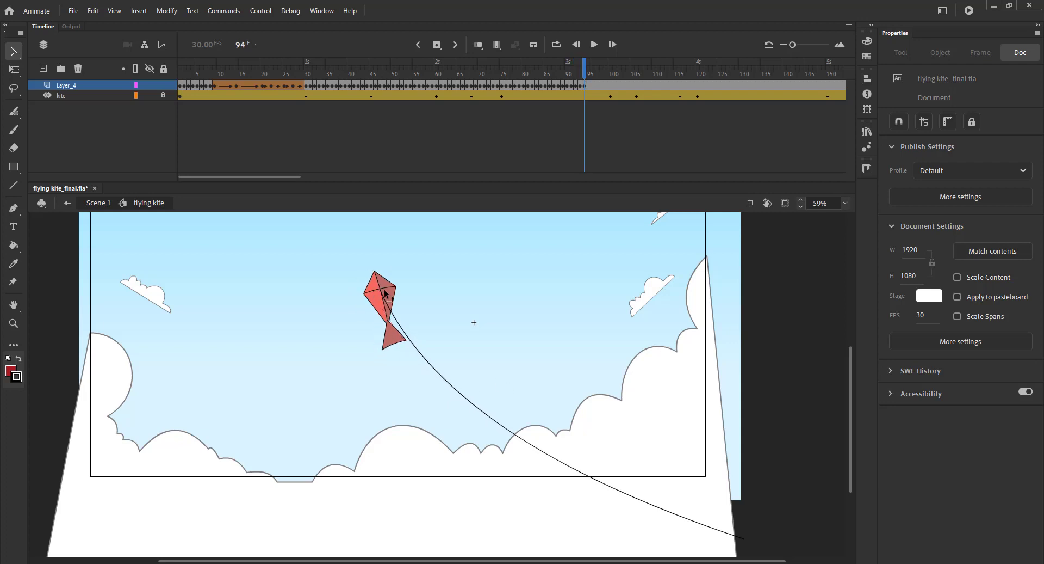
key("period")
key("period")
left_click_drag(584, 472, 601, 473)
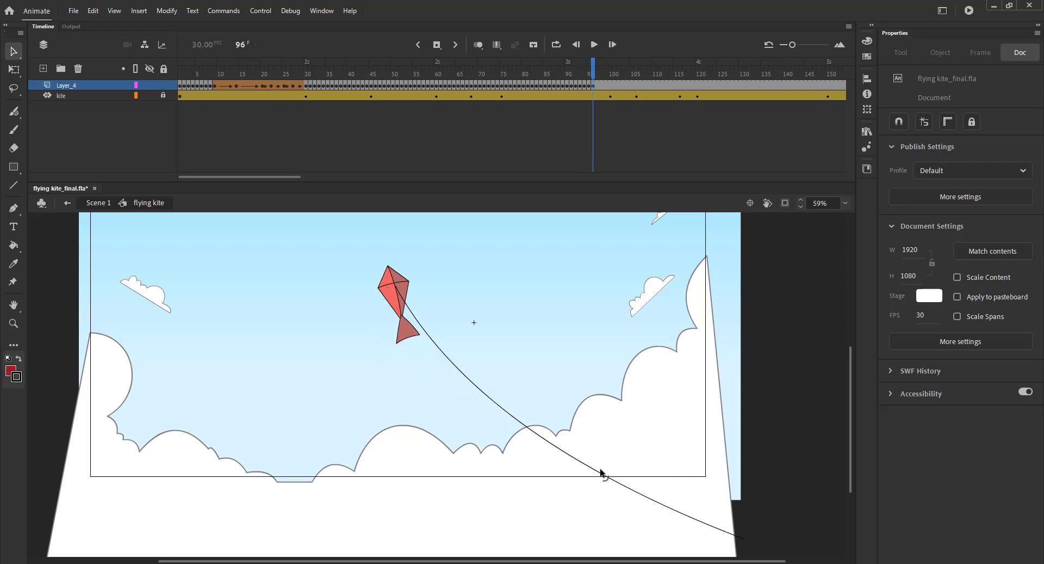
- Bend the string slightly on frames 95 and 94 so its curve changes smoothly up to frame 97
left_click_drag(593, 74, 588, 74)
left_click_drag(486, 412, 490, 410)
left_click_drag(588, 74, 585, 72)
left_click_drag(464, 398, 468, 397)
left_click_drag(589, 76, 602, 76)
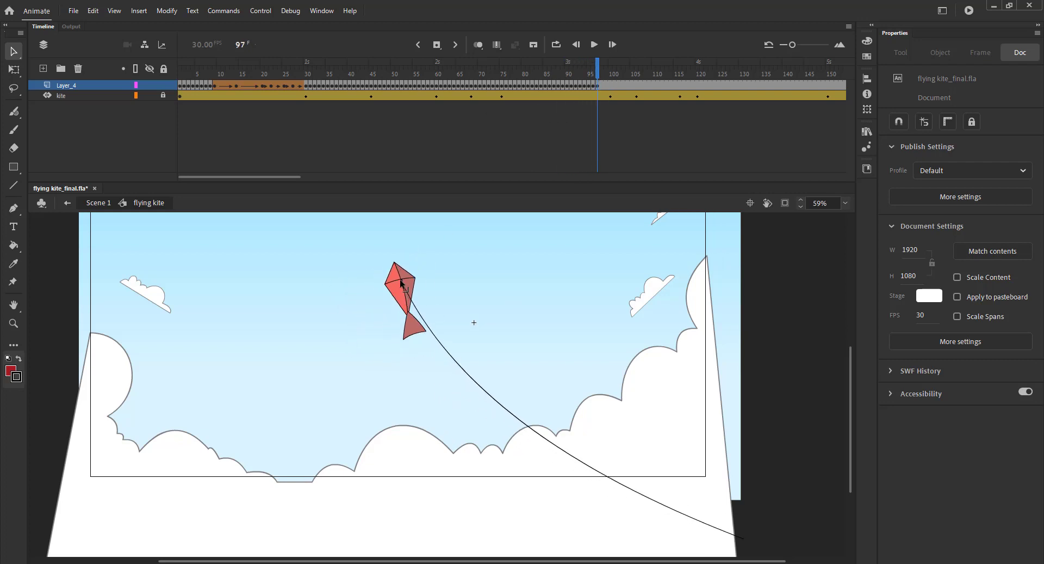
- Reattach the string's upper end to the kite frame by frame from frame 98 to 104
key("period")
key("period")
key("period")
key("period")
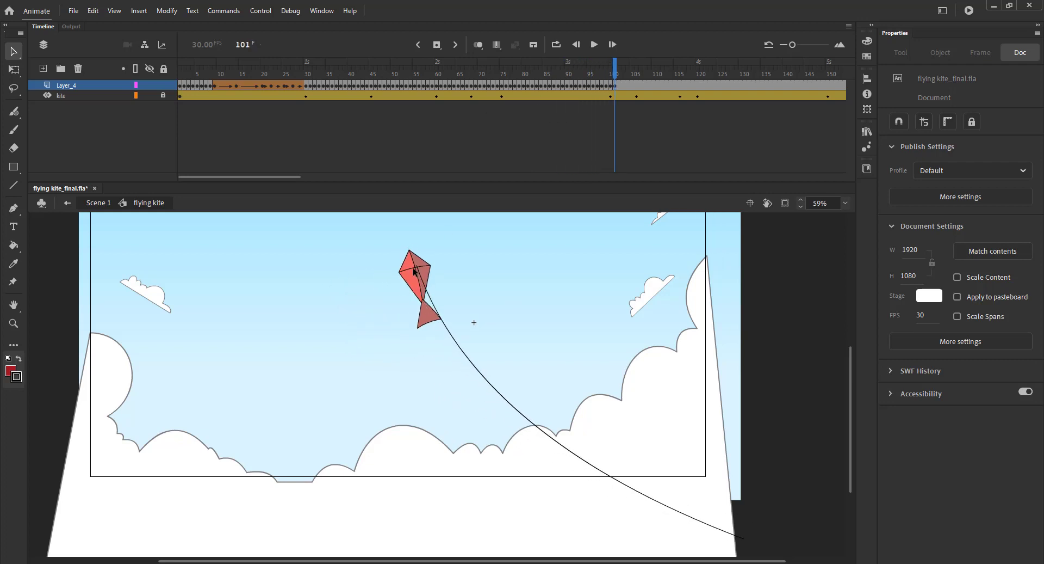
key("period")
key("period")
key("period")
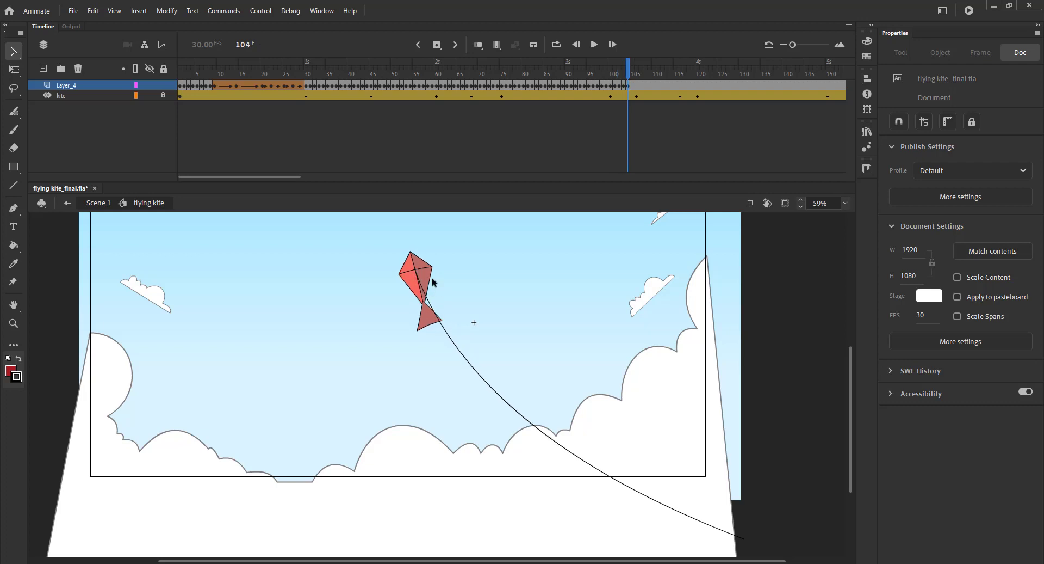
- Reattach the string's upper end to the kite frame by frame from frame 105 to 108
key("period")
key("period")
left_click_drag(420, 269, 262, 233)
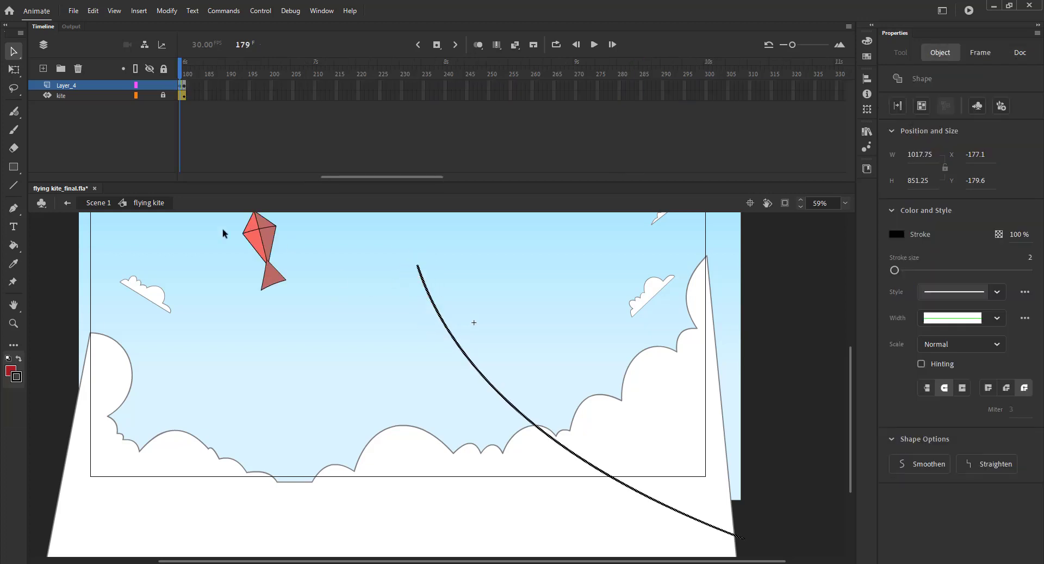
left_click(374, 257)
key("period")
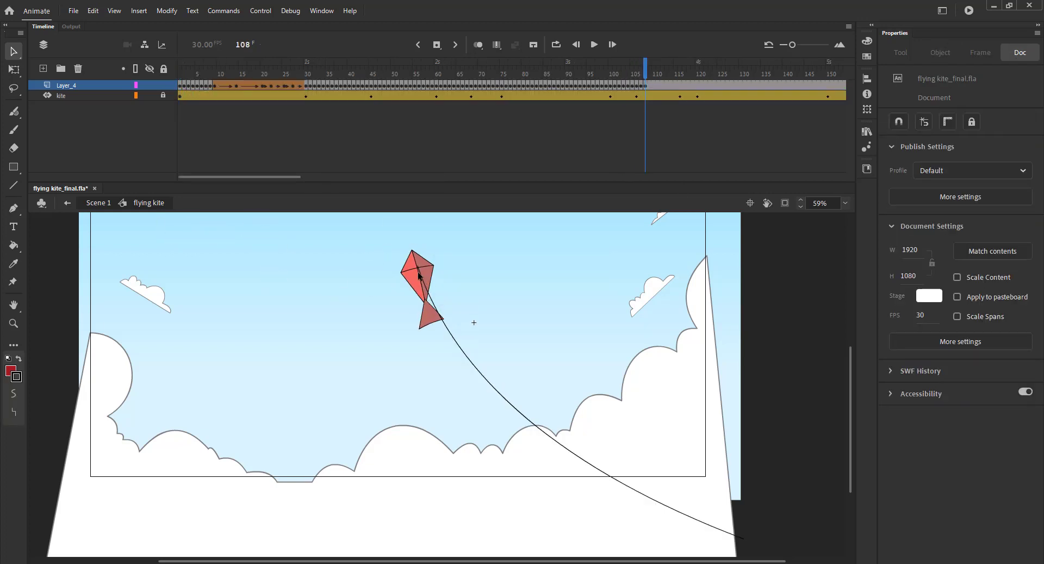
left_click_drag(418, 266, 419, 268)
- Keep the string's upper end attached to the kite on each frame from 109 to 115
key("period")
key("period")
key("period")
key("period")
key("period")
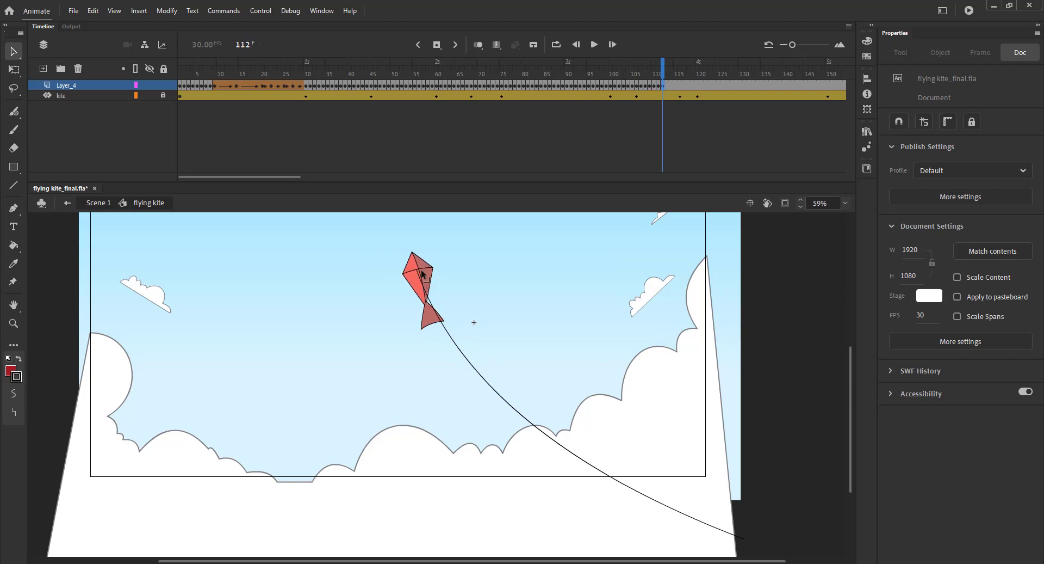
key("period")
key("period")
key("period")
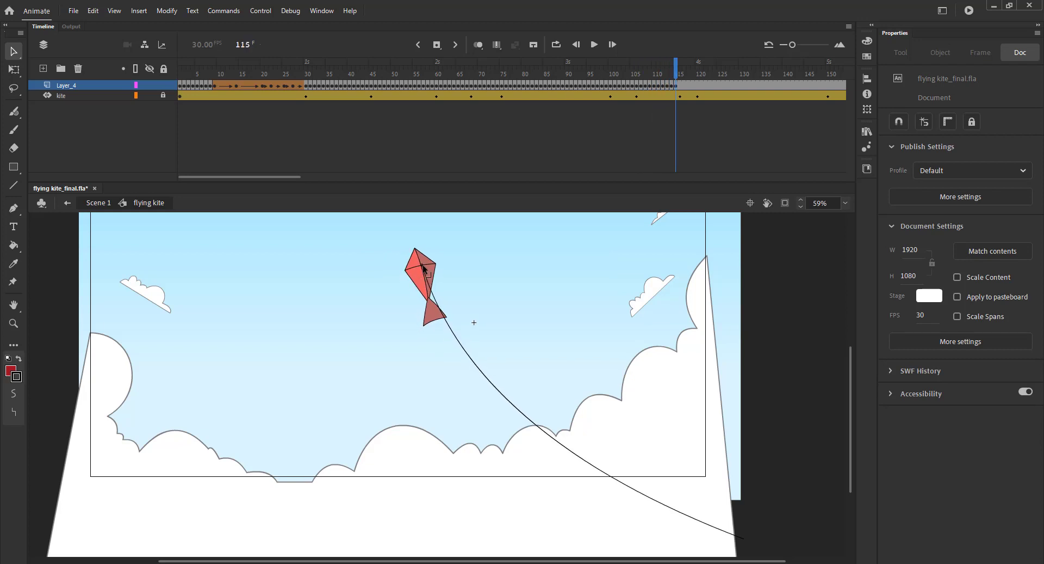
- Adjust the string frame by frame from 116 to 123 so its upper end follows the kite
key("period")
key("period")
key("period")
key("period")
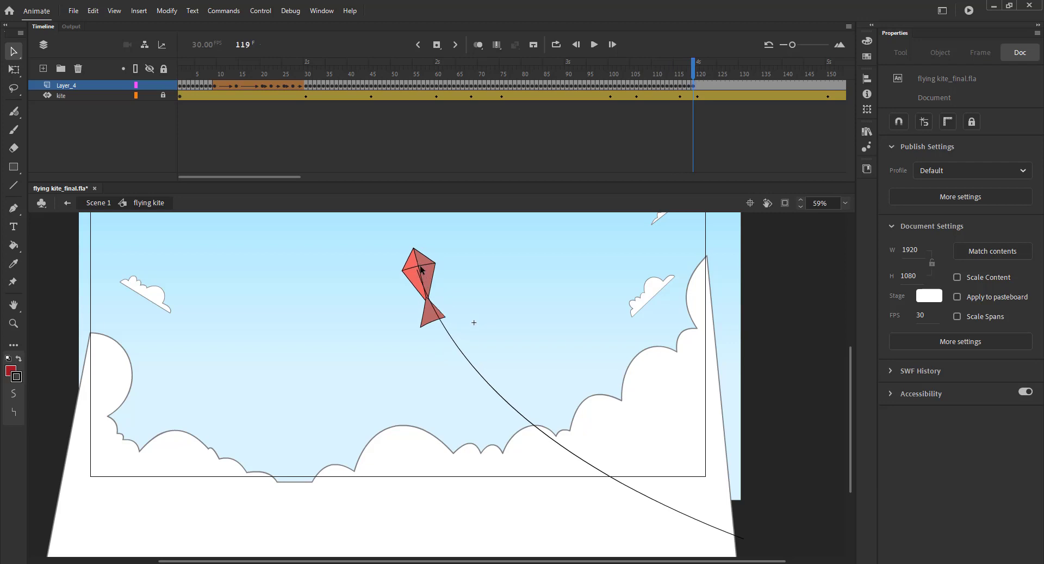
key("period")
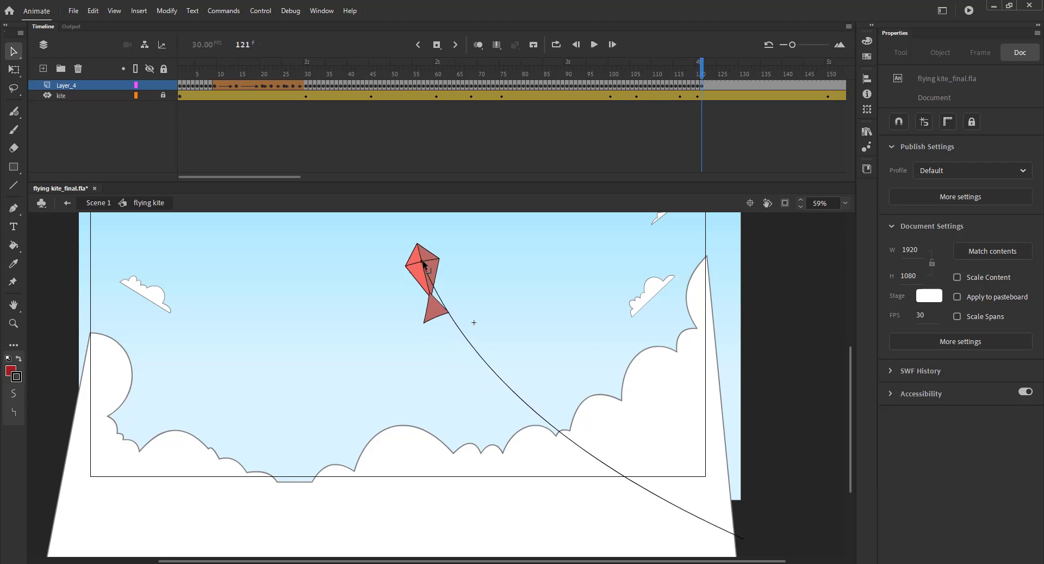
key("period")
key("period")
- Keyframe the string on each frame from 124 to 140, moving its upper end up with the rising kite
left_click(715, 80)
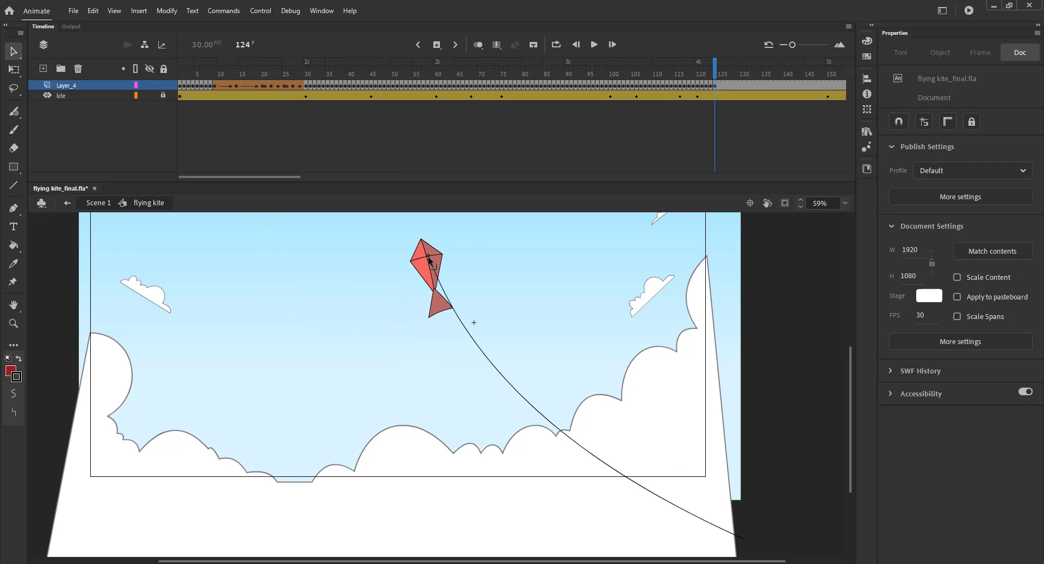
key("F6")
left_click_drag(429, 258, 434, 247)
key("F6")
key("F6")
key("F6")
key("F6")
key("F6")
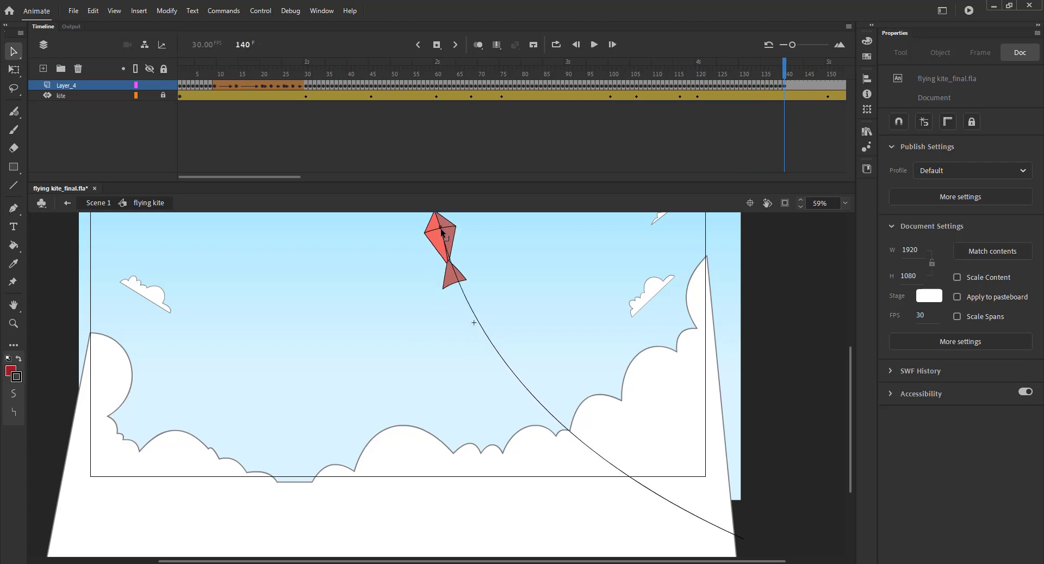
key("F6")
- Keyframe the string on every frame from 141 to 180, moving its upper end along with the kite
left_click_drag(443, 227, 310, 262)
key("F6")
key("F6")
key("F6")
key("F6")
key("F6")
key("F6")
key("F6")
key("F6")
key("F6")
key("F6")
key("F6")
key("F6")
key("F6")
key("F6")
key("F6")
key("F6")
key("F6")
key("F6")
key("F6")
key("F6")
key("F6")
key("F6")
key("F6")
key("F6")
key("F6")
key("F6")
key("F6")
key("F6")
key("F6")
left_click_drag(310, 262, 273, 275)
key("F6")
key("F6")
key("F6")
key("F6")
key("F6")
key("F6")
key("F6")
- Try straightening the string at frame 180 and stretching it from the kite down to the lower corner of the large cloud
left_click(296, 299)
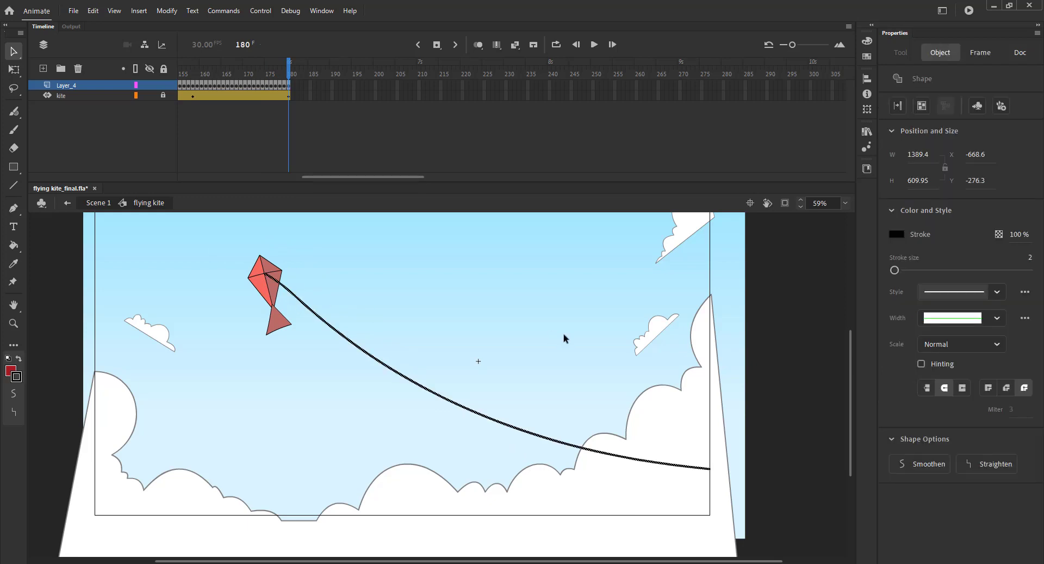
left_click(996, 463)
left_click(736, 424)
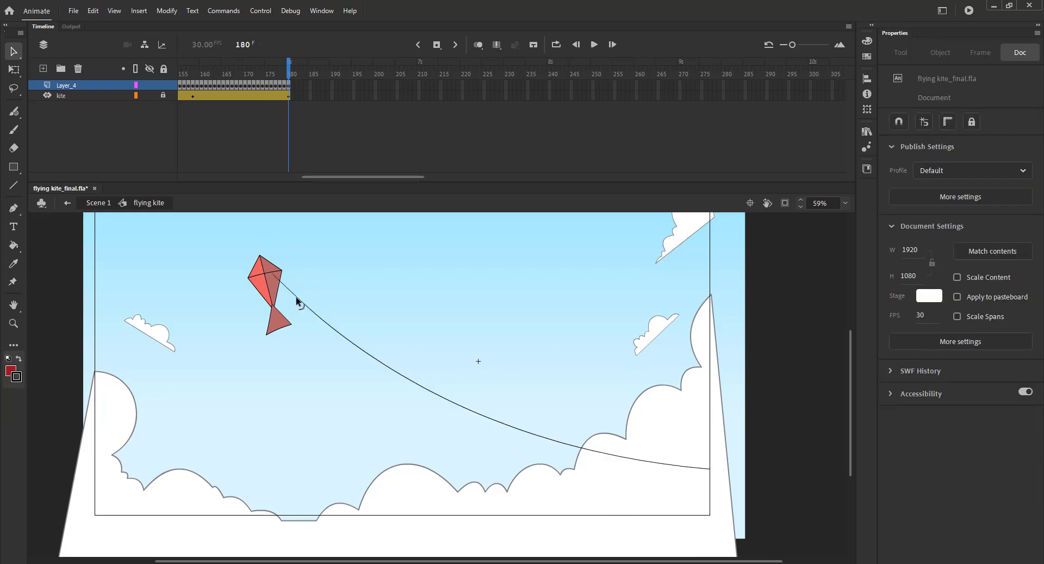
left_click(396, 354)
left_click(995, 464)
left_click(411, 291)
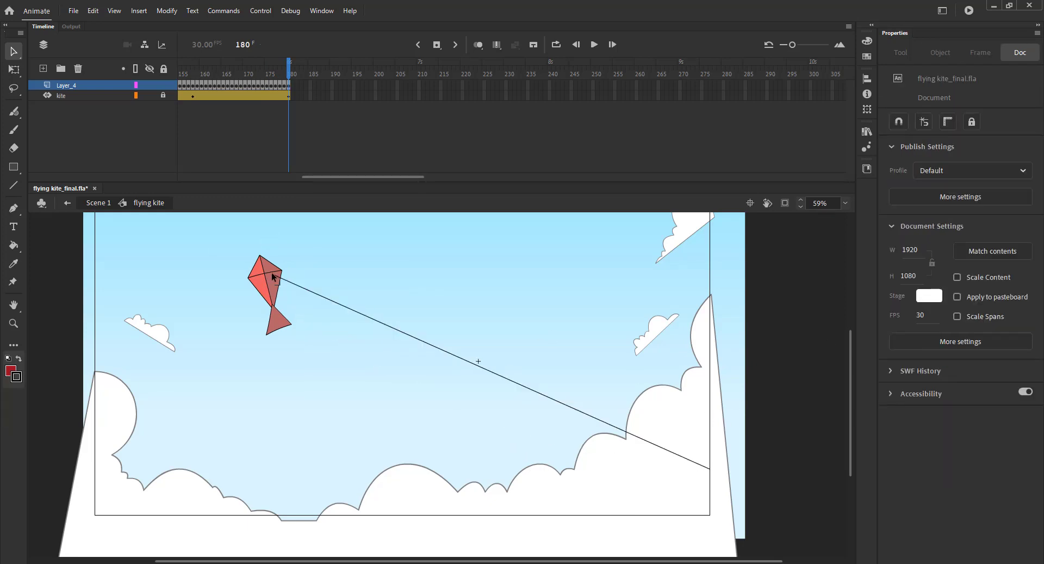
key(".")
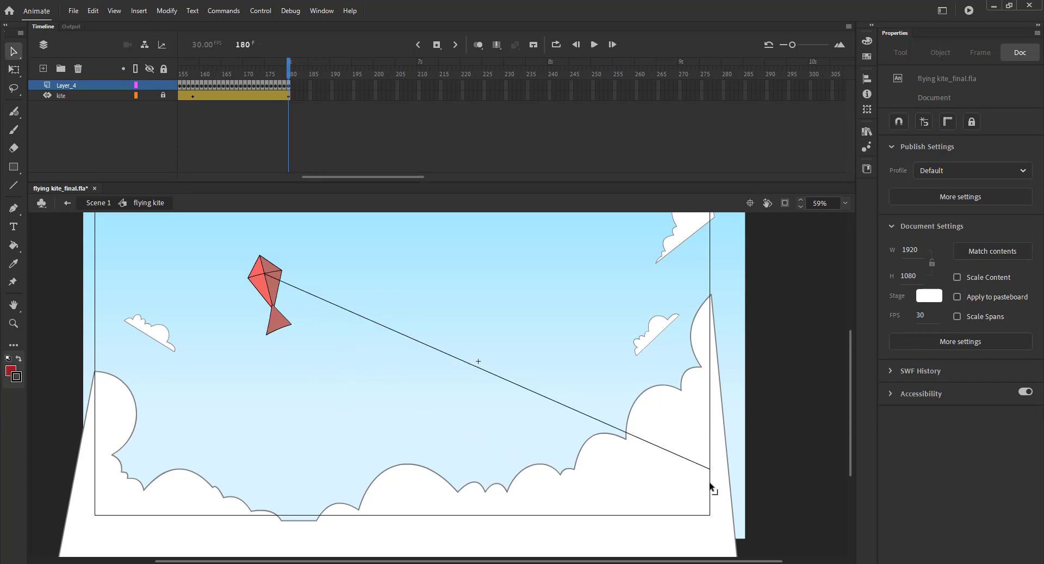
left_click_drag(711, 483, 733, 555)
- Clear and reinsert the string's keyframe at frame 180, and attach the curved string's upper end to the kite
left_click(289, 86)
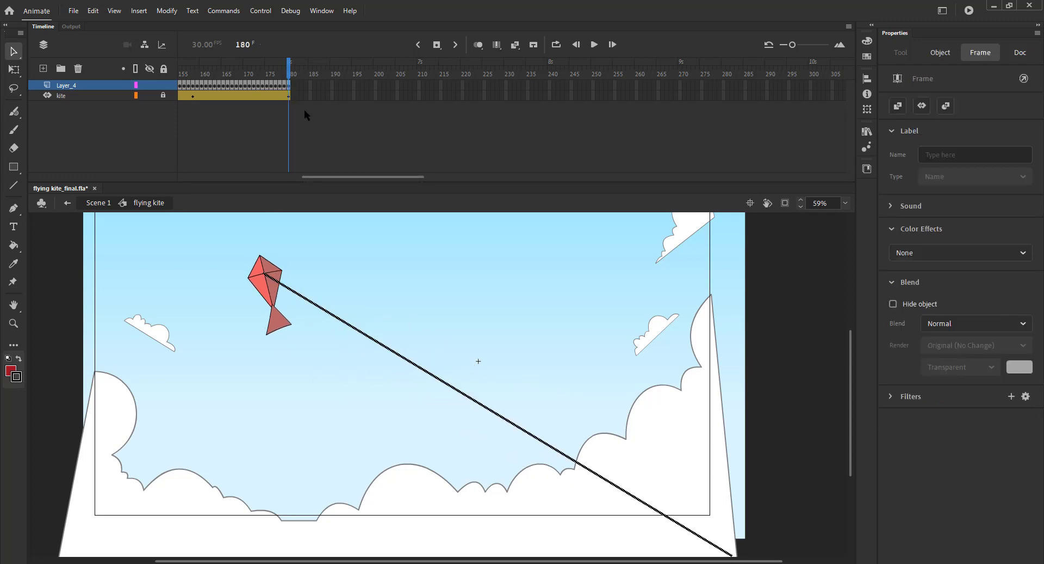
key("shift+F6")
key("F6")
left_click(254, 277)
left_click_drag(263, 269, 265, 274)
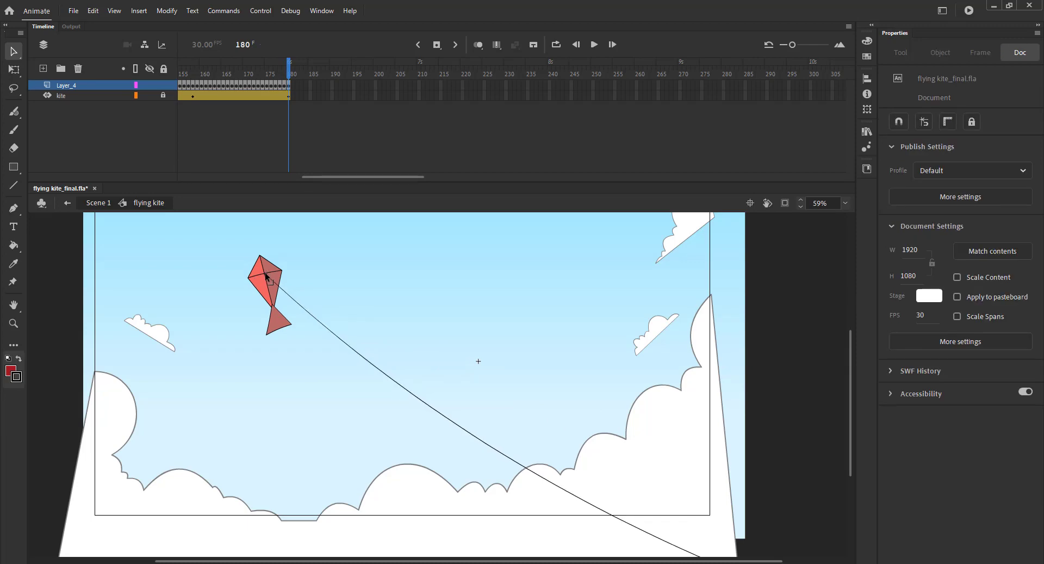
- Return to Scene 1 and test the movie to preview the kite animation
key("ctrl+2")
left_click(102, 204)
left_click(110, 245)
key("ctrl+Return")
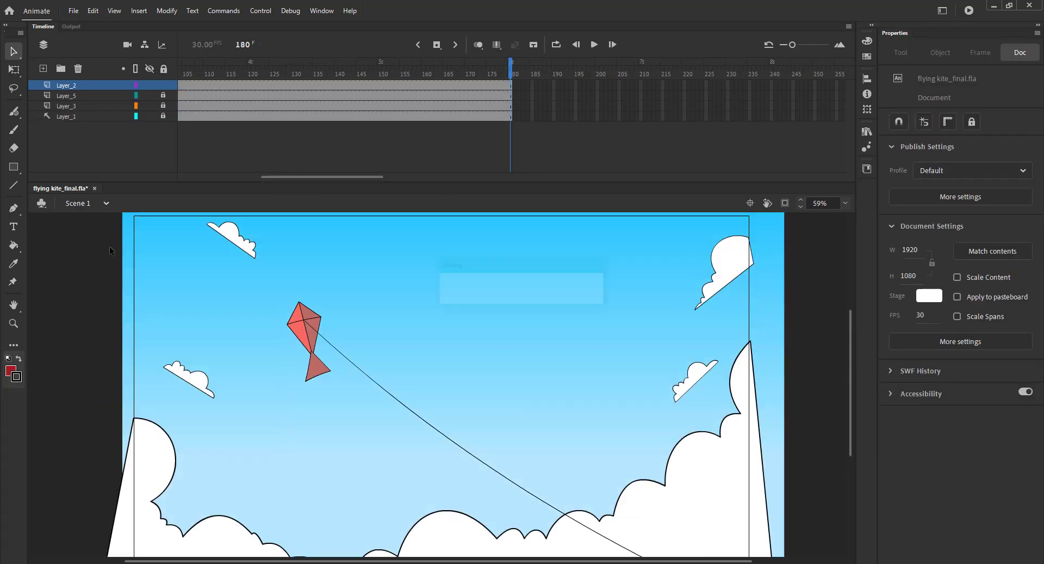